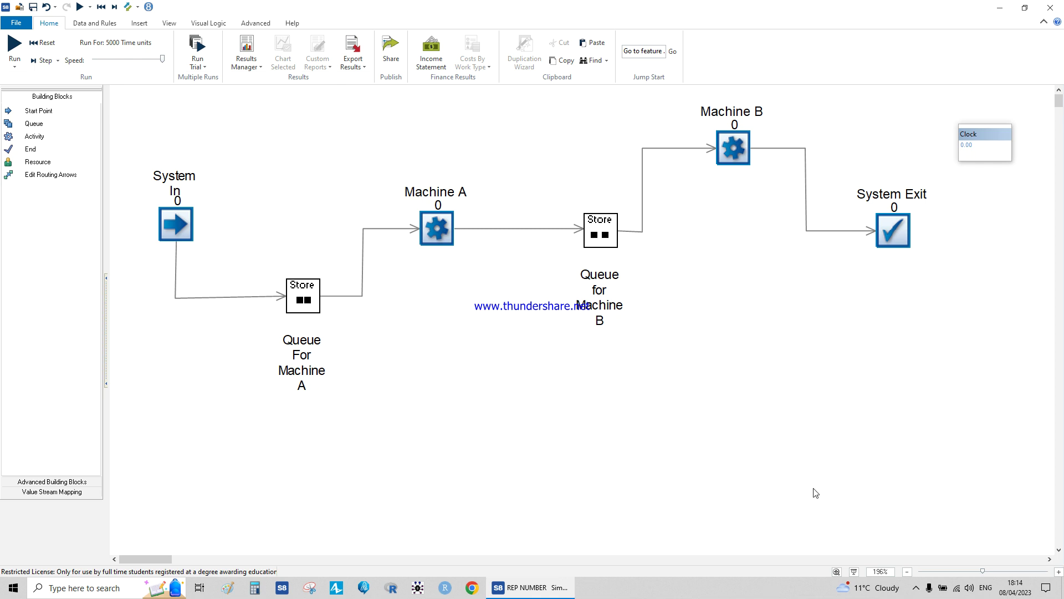
# - Switch between windows from the taskbar and bring the SIMUL8 simulation window back into focus
pyautogui.click(917, 589)
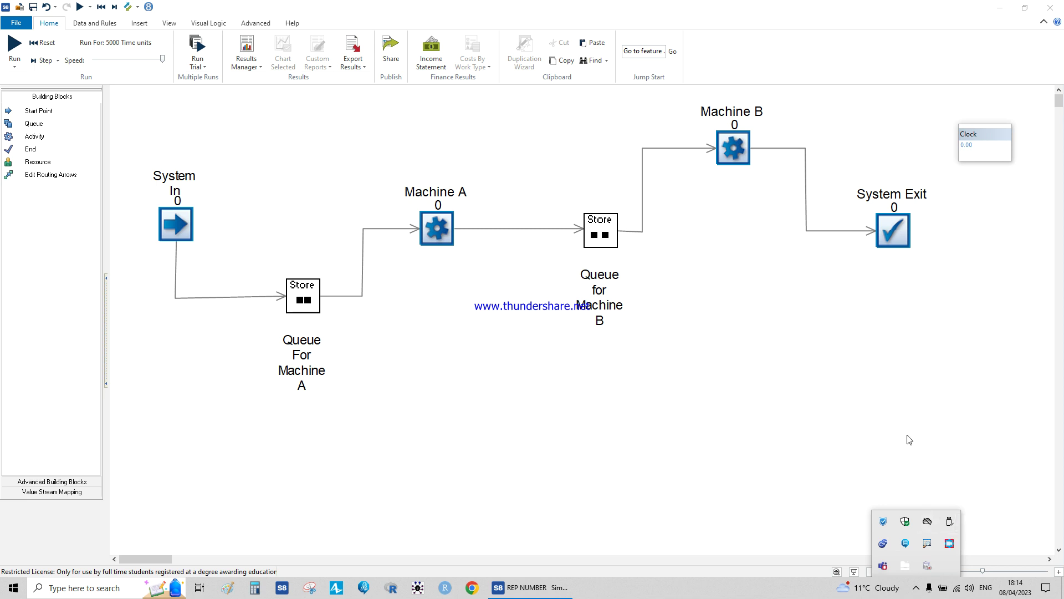
pyautogui.click(950, 544)
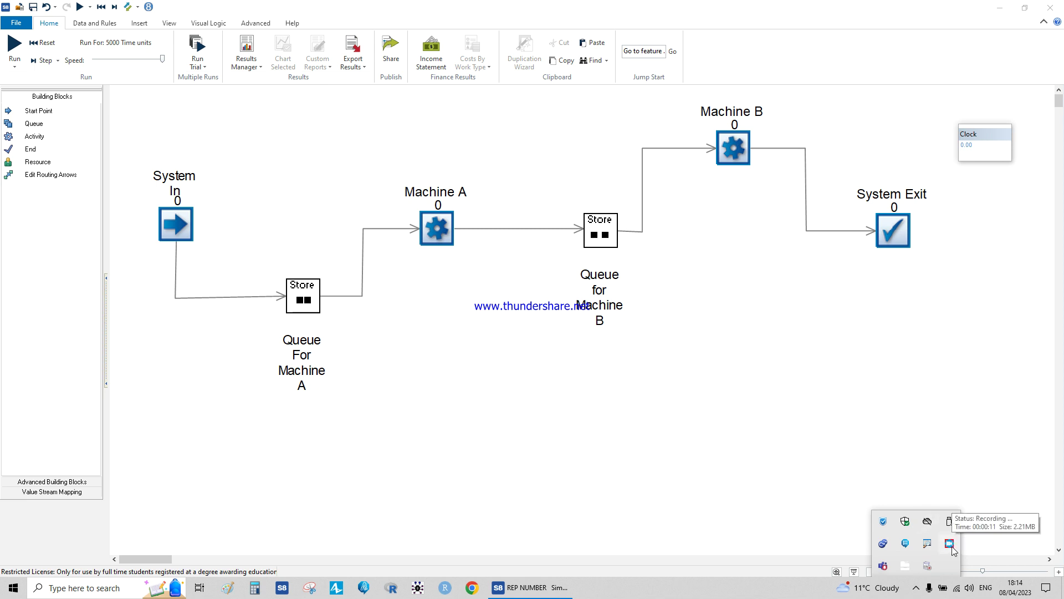
pyautogui.click(916, 588)
pyautogui.moveTo(949, 547)
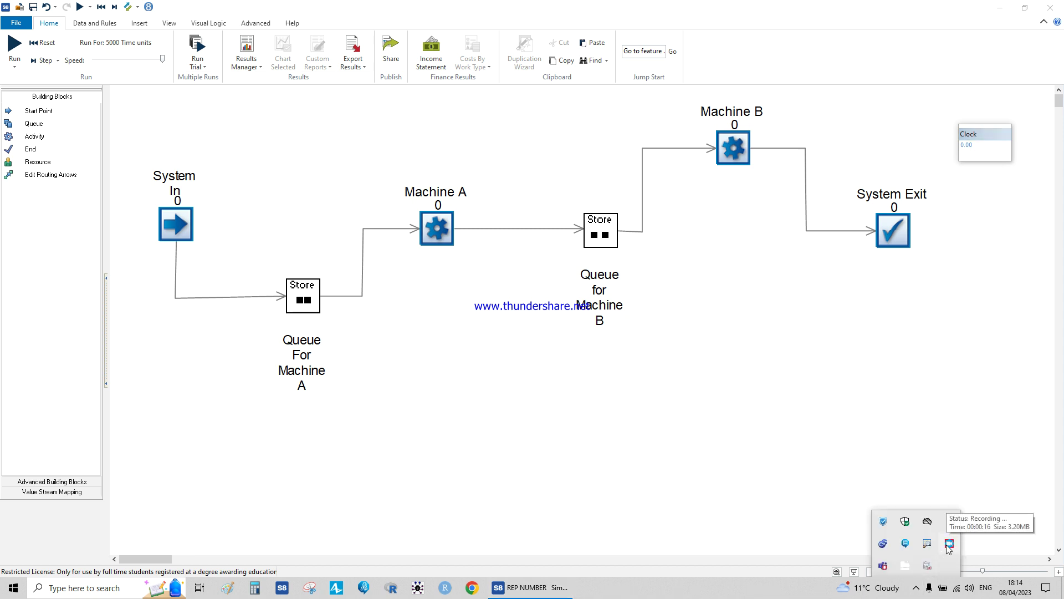
pyautogui.click(934, 431)
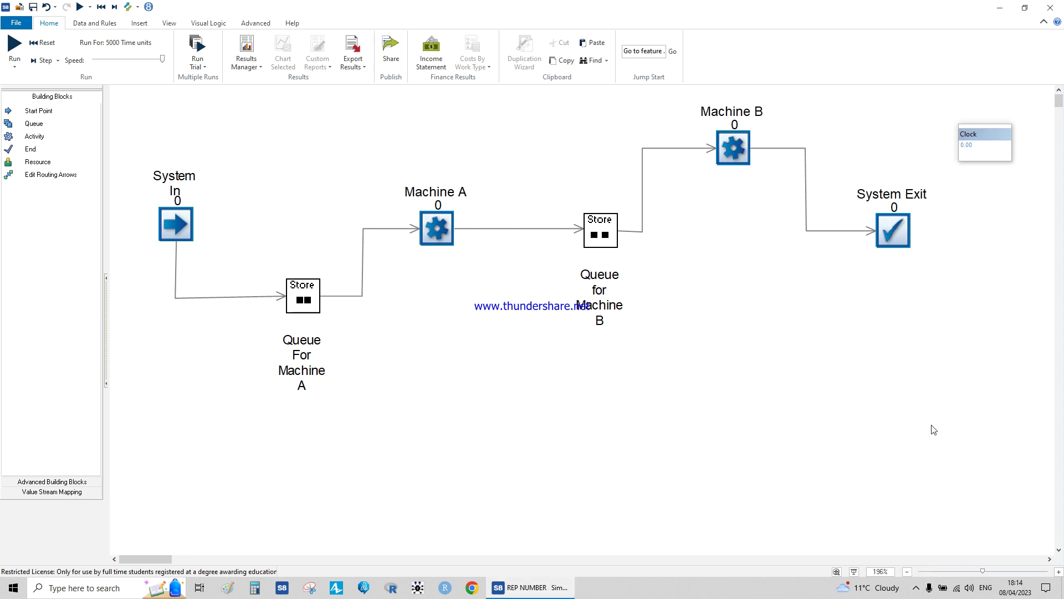
pyautogui.click(916, 588)
pyautogui.moveTo(951, 545)
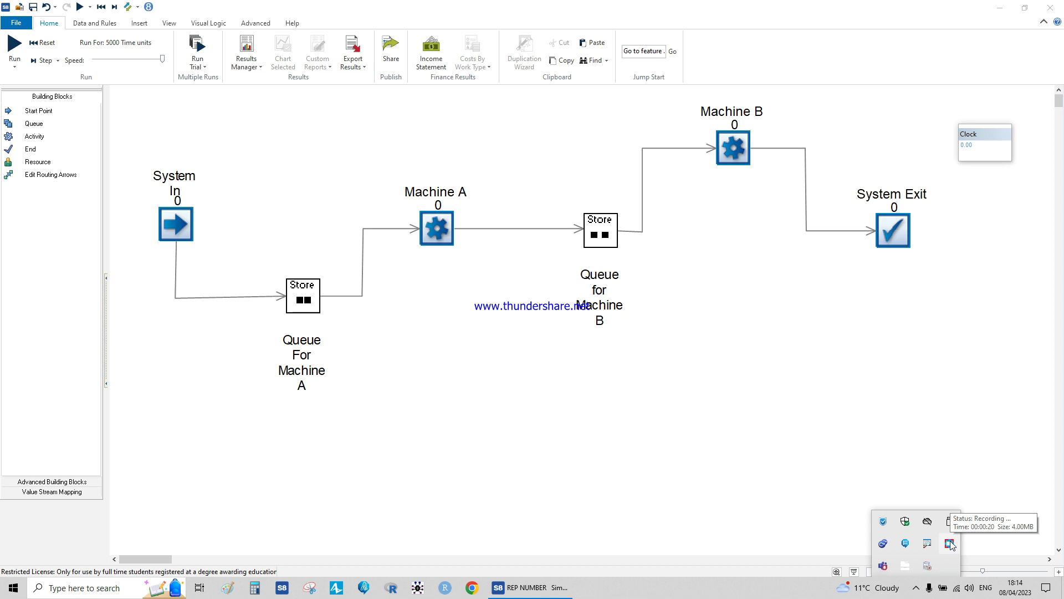
pyautogui.click(952, 467)
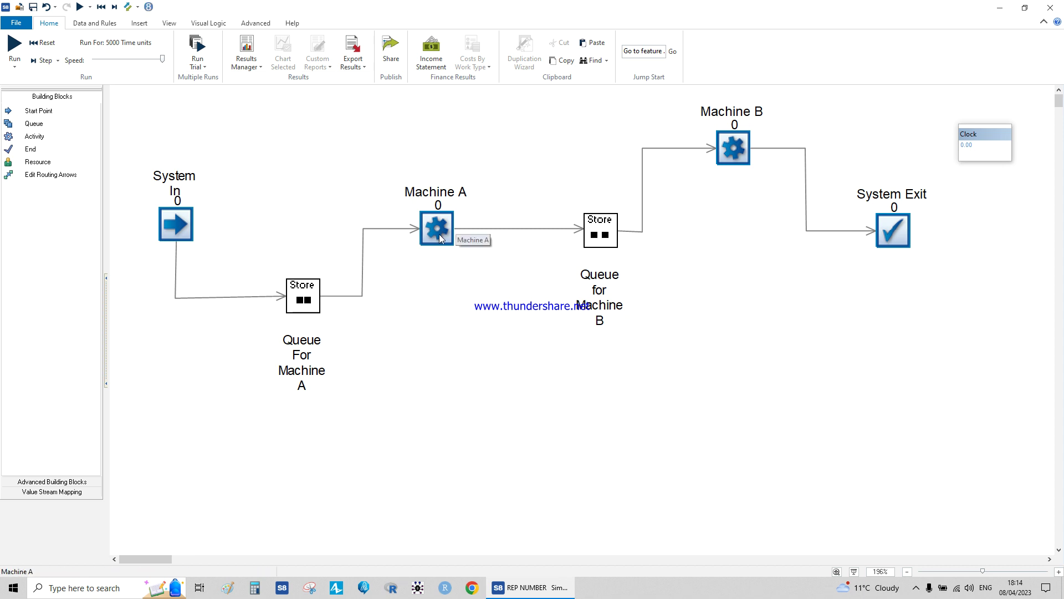
pyautogui.click(915, 587)
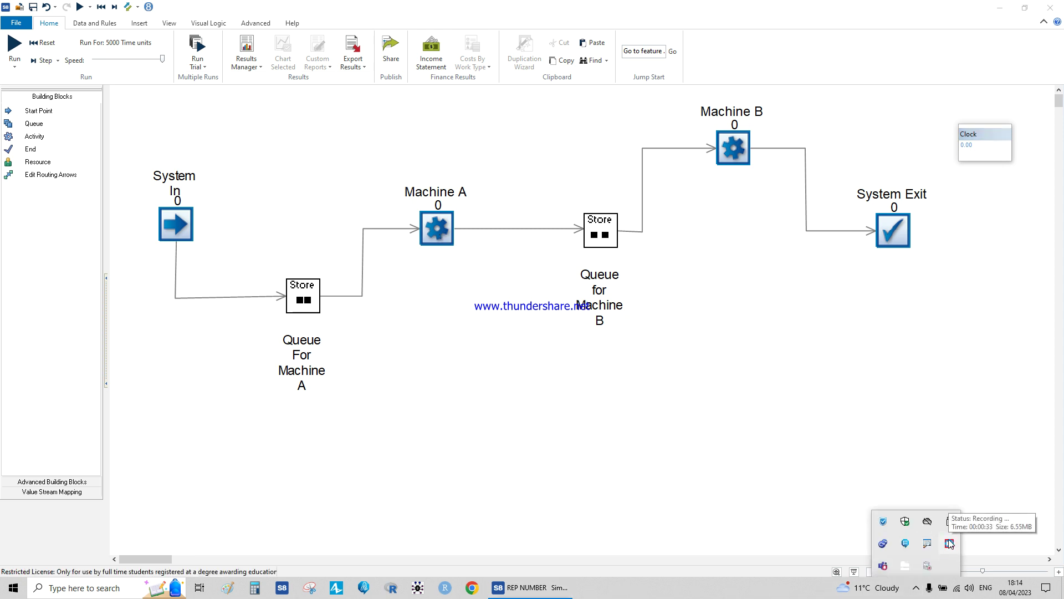
pyautogui.click(915, 379)
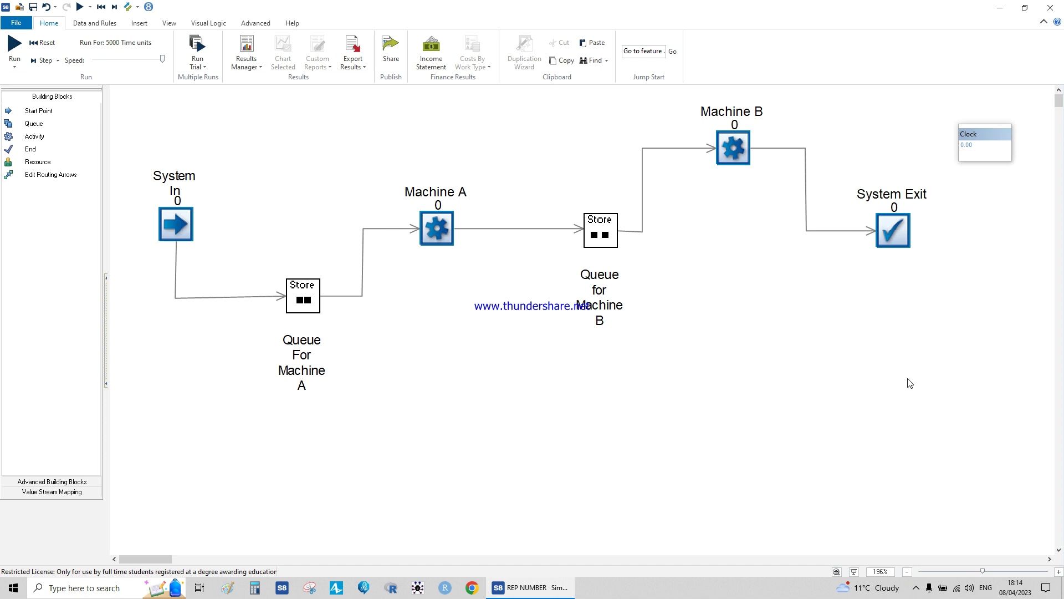
pyautogui.click(916, 587)
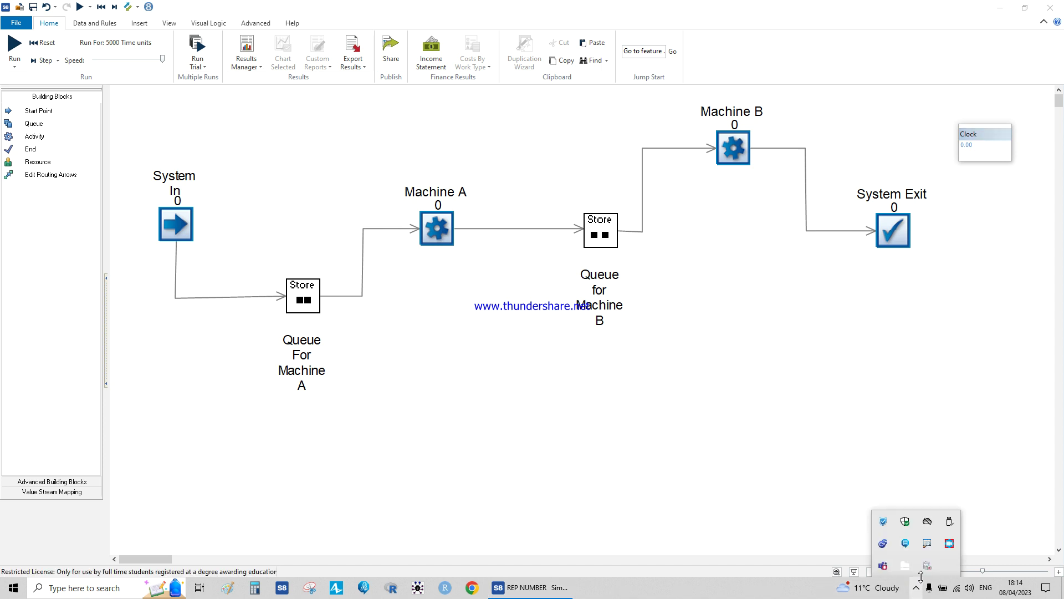
pyautogui.click(950, 544)
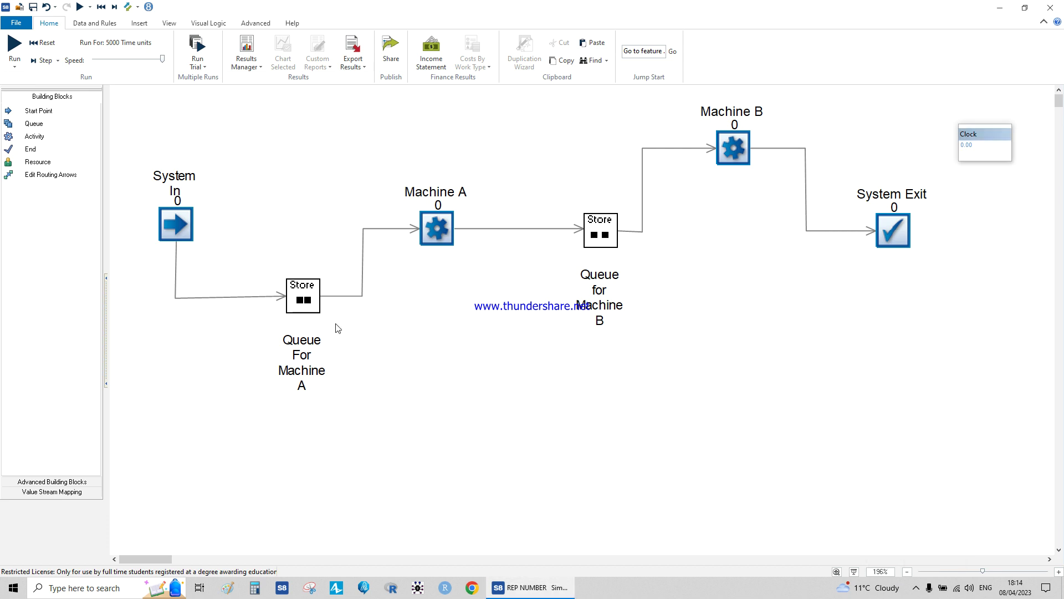
# - Reset all travel times to zero in the Distance preferences, confirming with Yes, and close Preferences
pyautogui.click(15, 24)
pyautogui.click(43, 206)
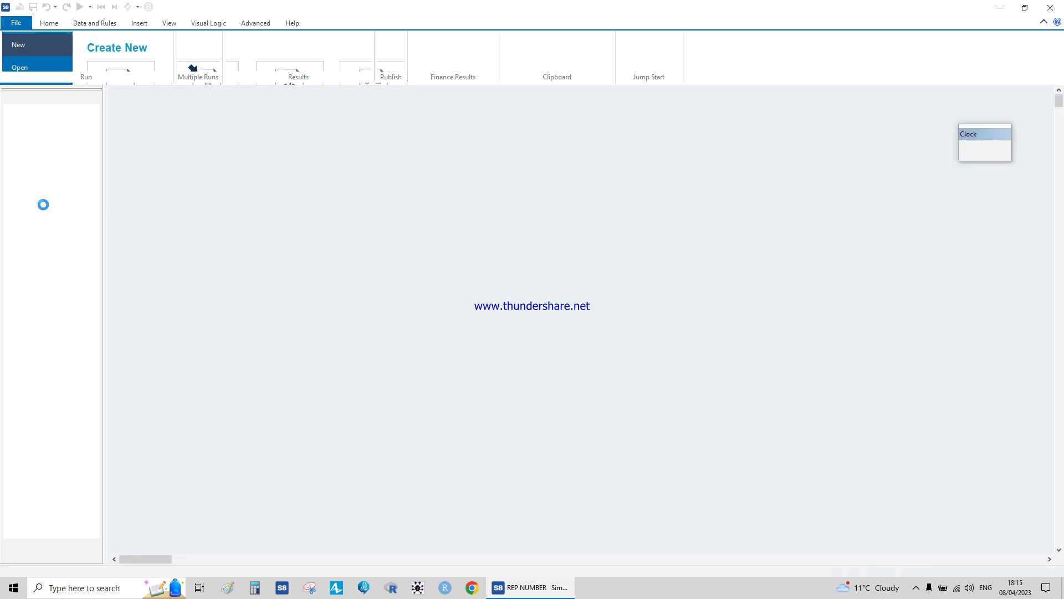
pyautogui.click(447, 139)
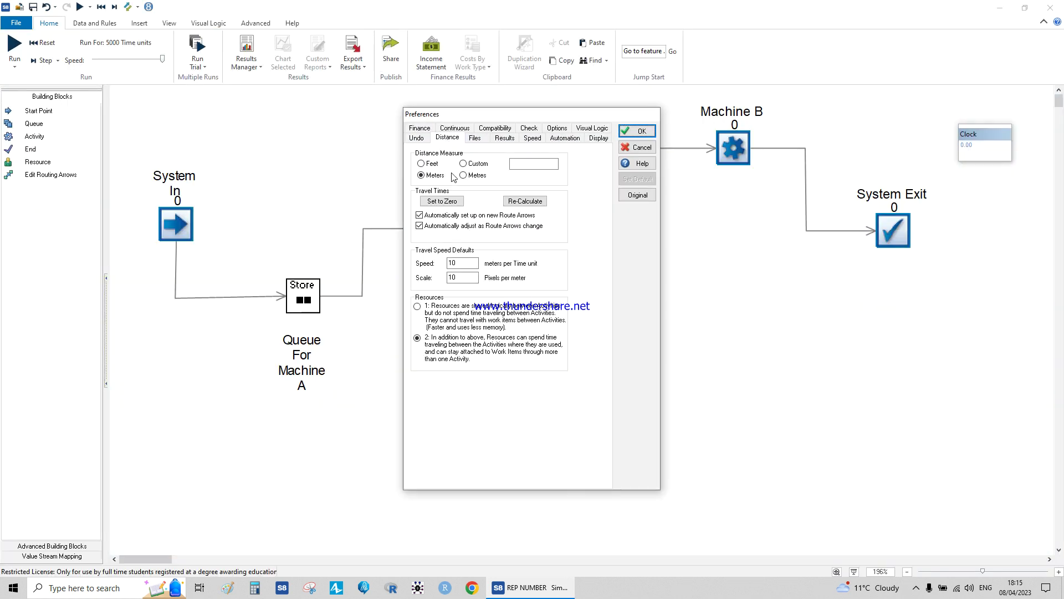
pyautogui.click(451, 202)
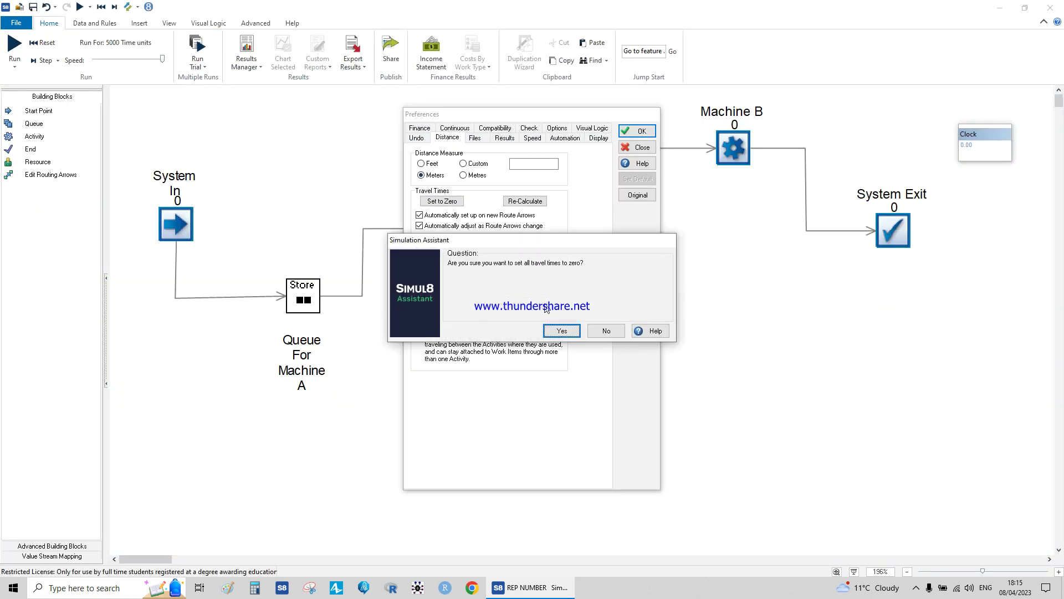
pyautogui.click(550, 331)
pyautogui.click(458, 203)
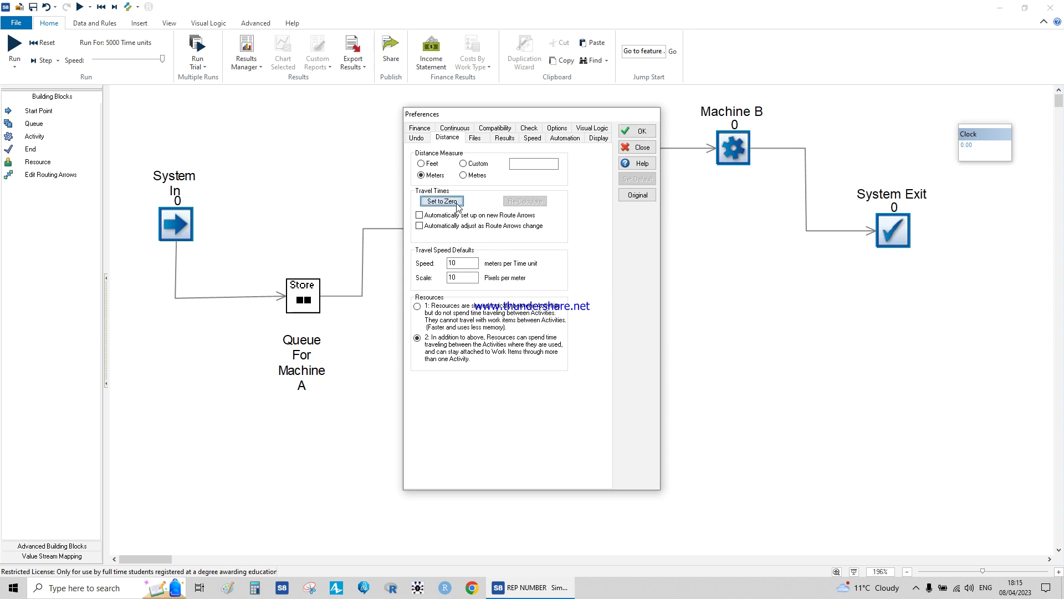
pyautogui.click(562, 331)
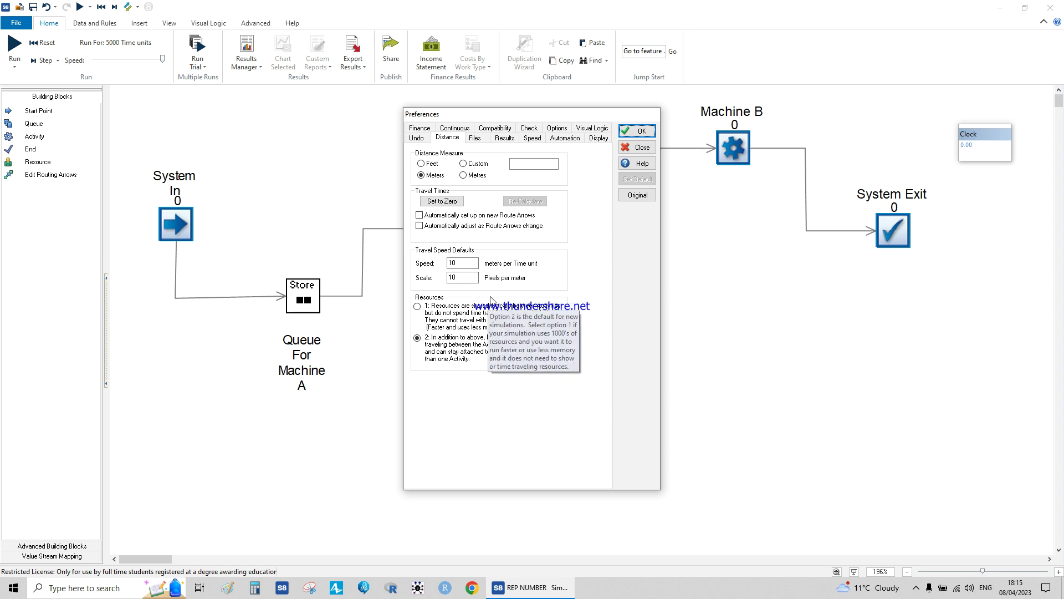
pyautogui.click(637, 131)
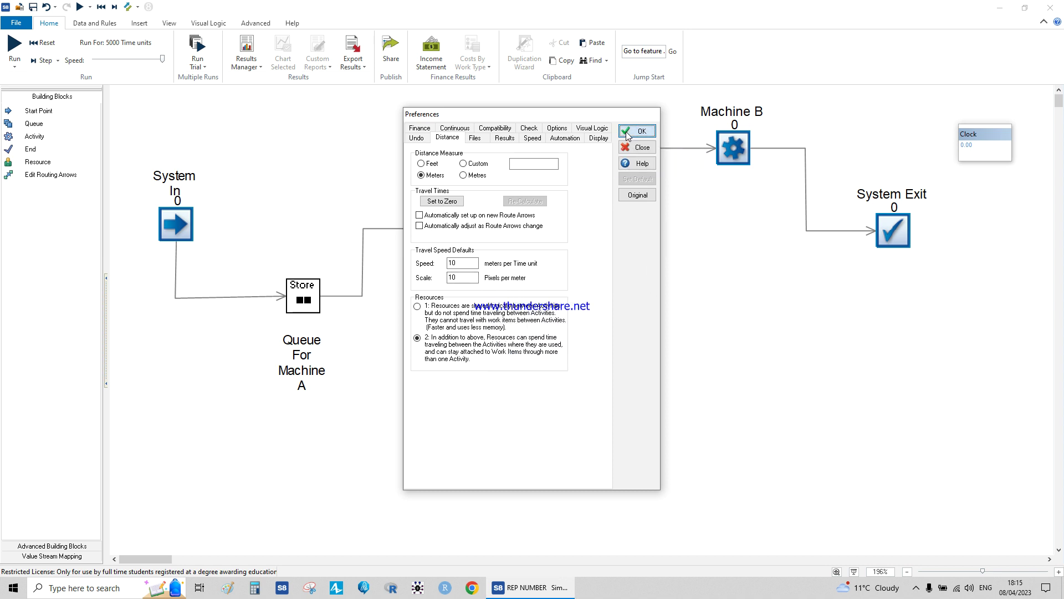
# - Show the canvas grid and snap all model blocks onto it
pyautogui.rightClick(326, 138)
pyautogui.moveTo(366, 155)
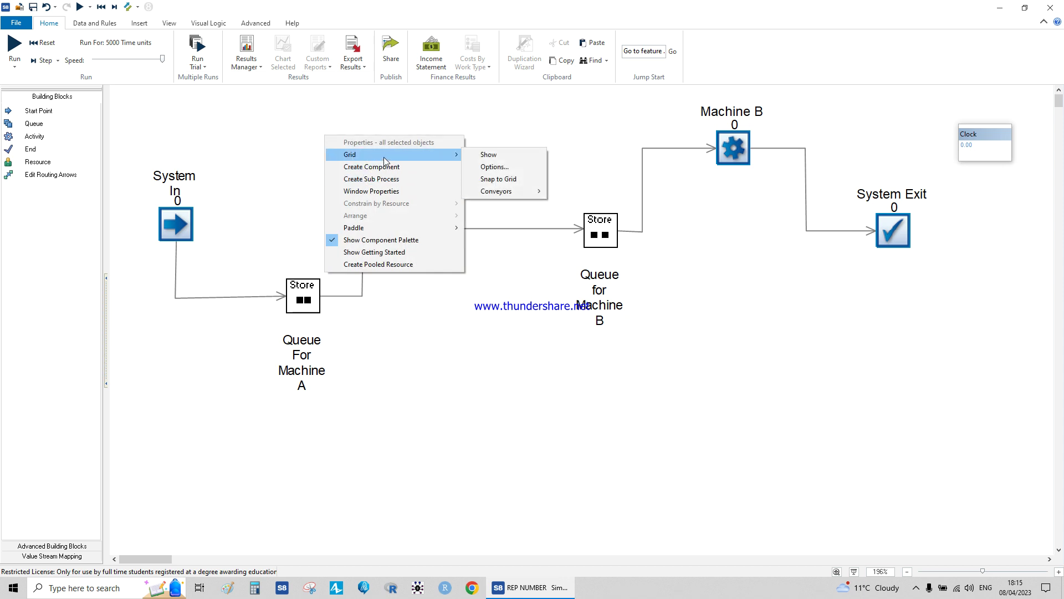
pyautogui.click(488, 152)
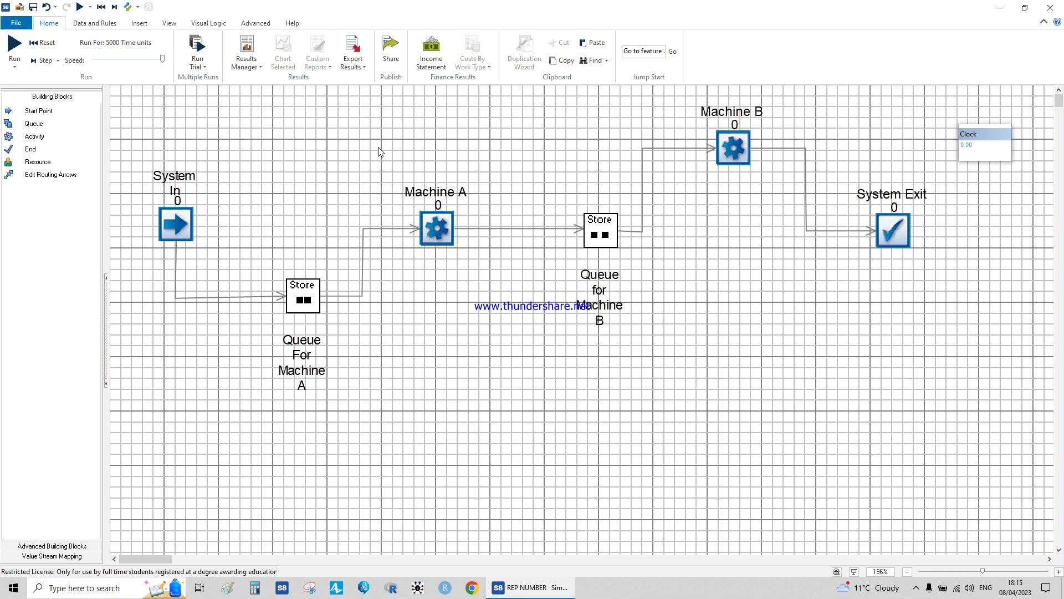
pyautogui.rightClick(380, 152)
pyautogui.moveTo(415, 167)
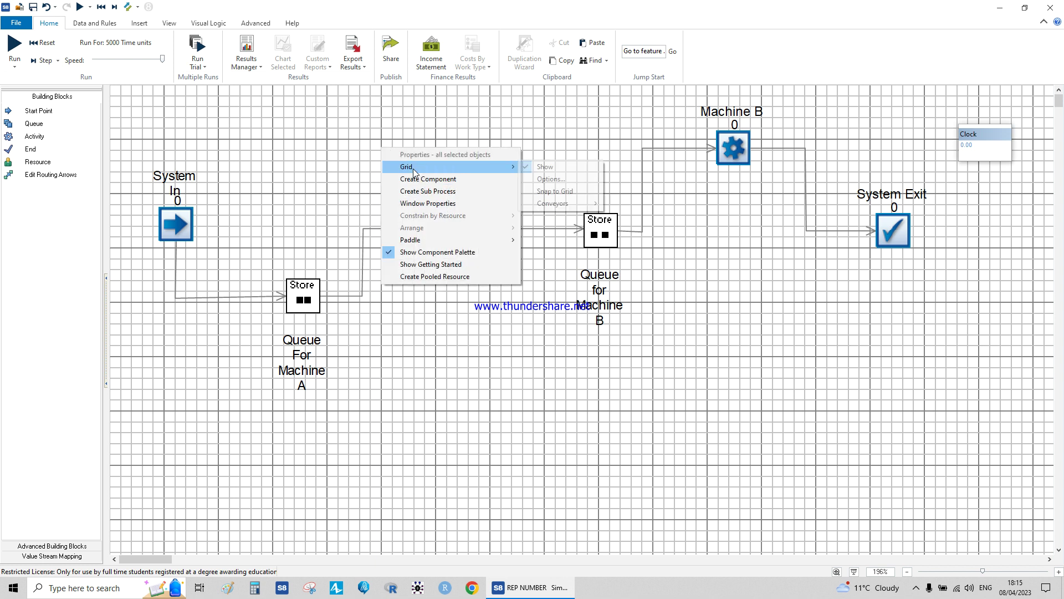
pyautogui.click(555, 191)
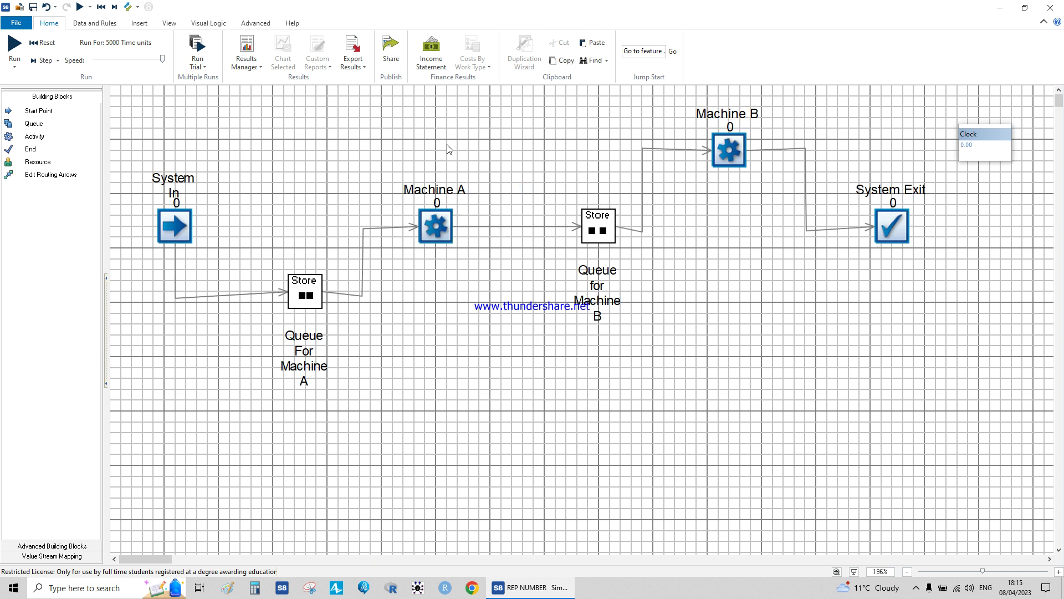
# - Turn Snap to Grid off, hide the grid, and select Queue For Machine A
pyautogui.rightClick(451, 146)
pyautogui.moveTo(469, 157)
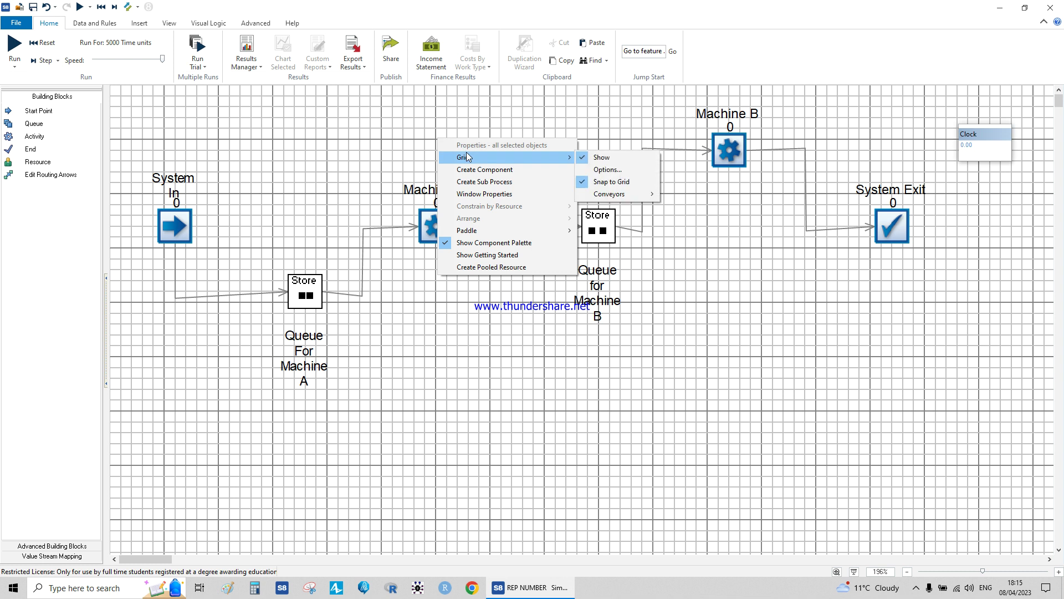
pyautogui.click(588, 183)
pyautogui.rightClick(366, 159)
pyautogui.moveTo(411, 177)
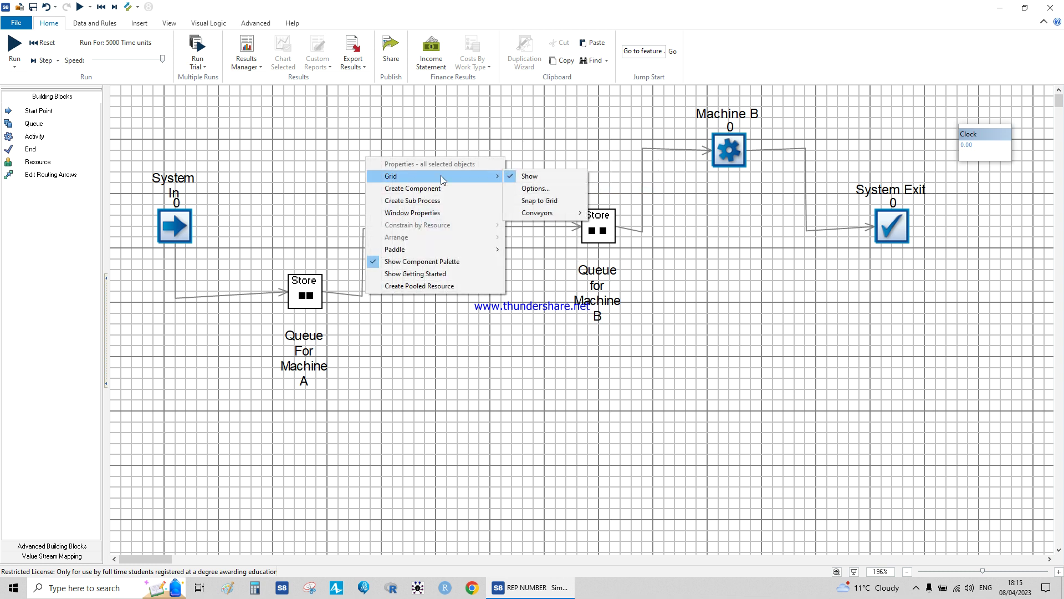
pyautogui.click(526, 181)
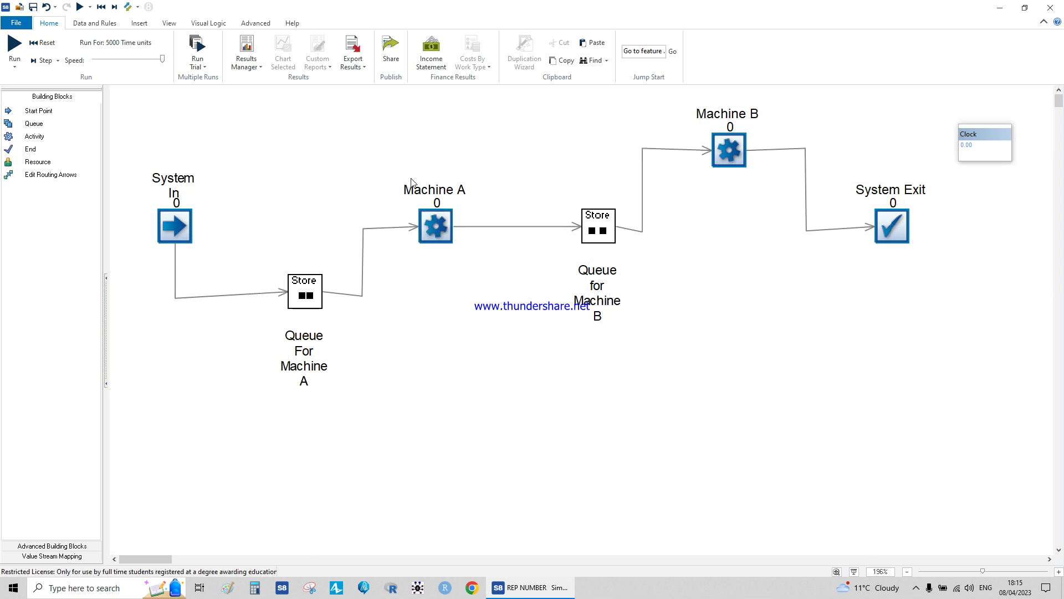
pyautogui.click(311, 303)
# - Nudge Queue For Machine A lower and straighten the arrows into Machine B and on to System Exit
pyautogui.moveTo(312, 304); pyautogui.dragTo(311, 307)
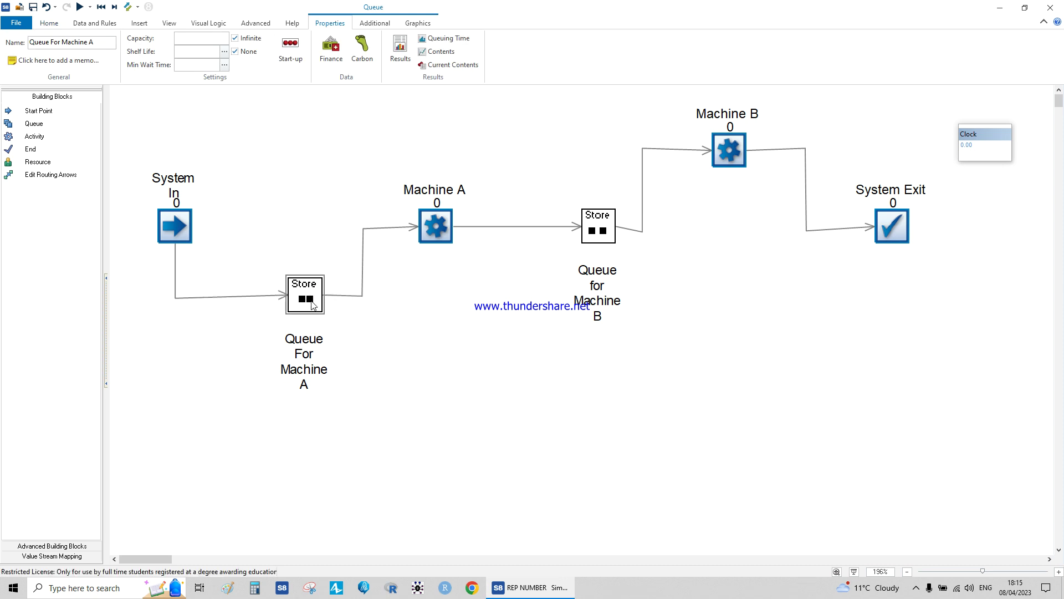
pyautogui.click(641, 228)
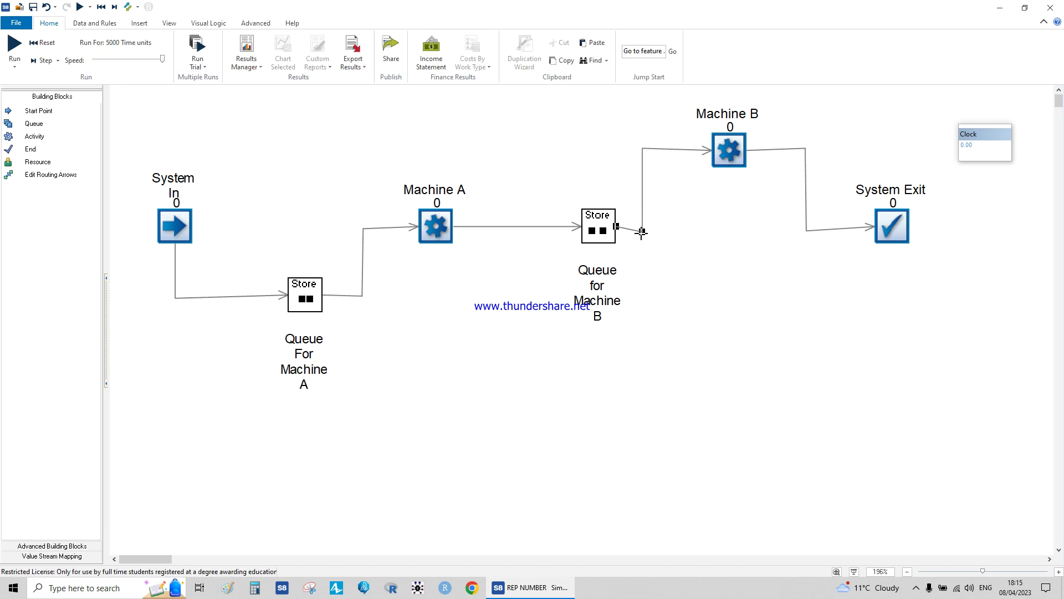
pyautogui.moveTo(641, 228); pyautogui.dragTo(643, 226)
pyautogui.moveTo(806, 230); pyautogui.dragTo(806, 225)
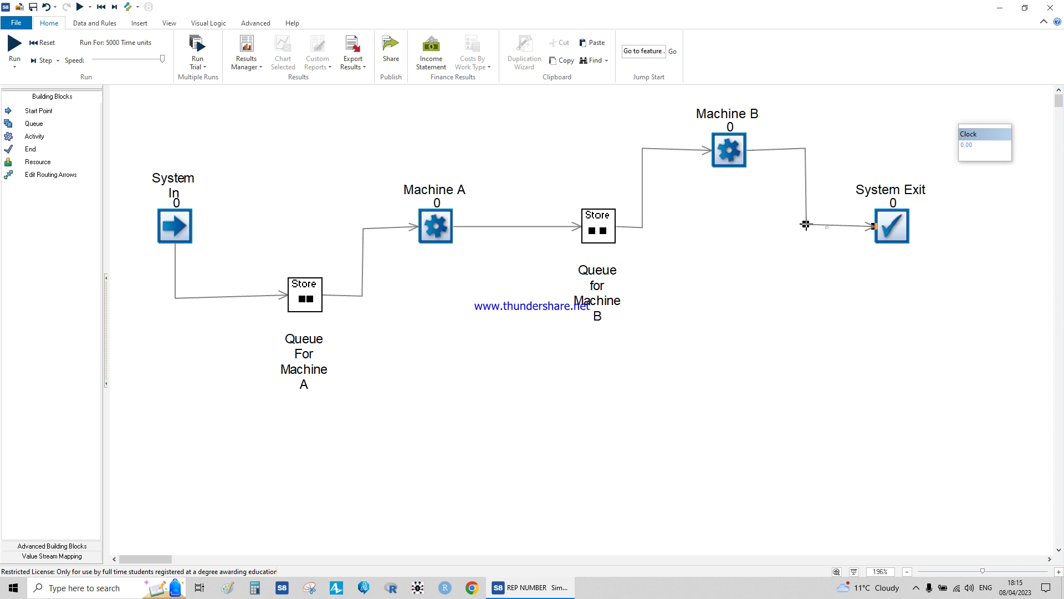
pyautogui.click(805, 148)
pyautogui.moveTo(805, 149); pyautogui.dragTo(804, 152)
pyautogui.click(773, 191)
pyautogui.click(11, 22)
# - Use Set to Zero in the Distance preferences, confirm Yes, and close Preferences
pyautogui.click(40, 206)
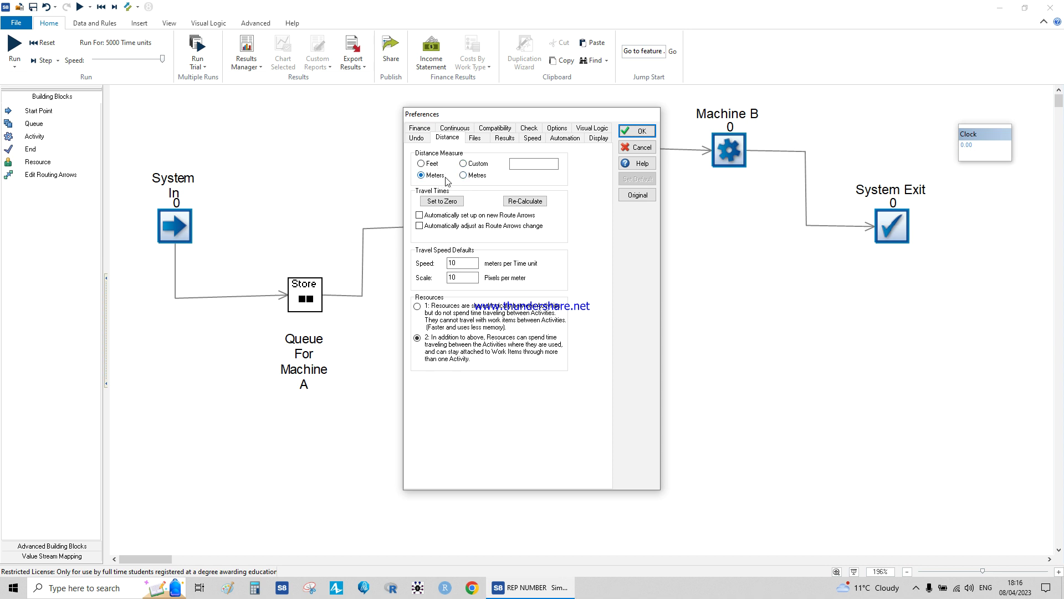
pyautogui.click(442, 201)
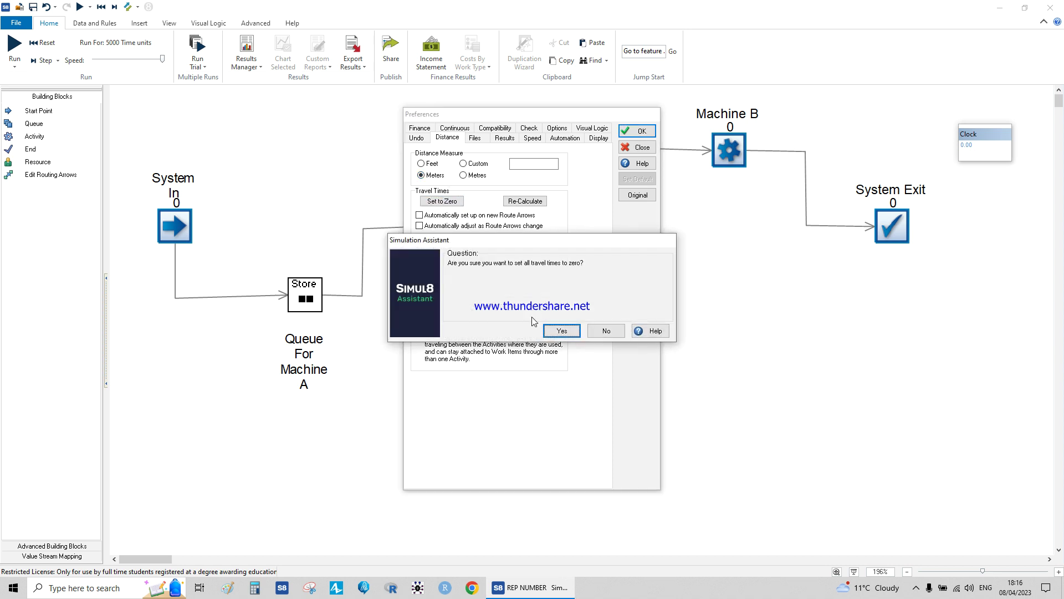
pyautogui.click(554, 331)
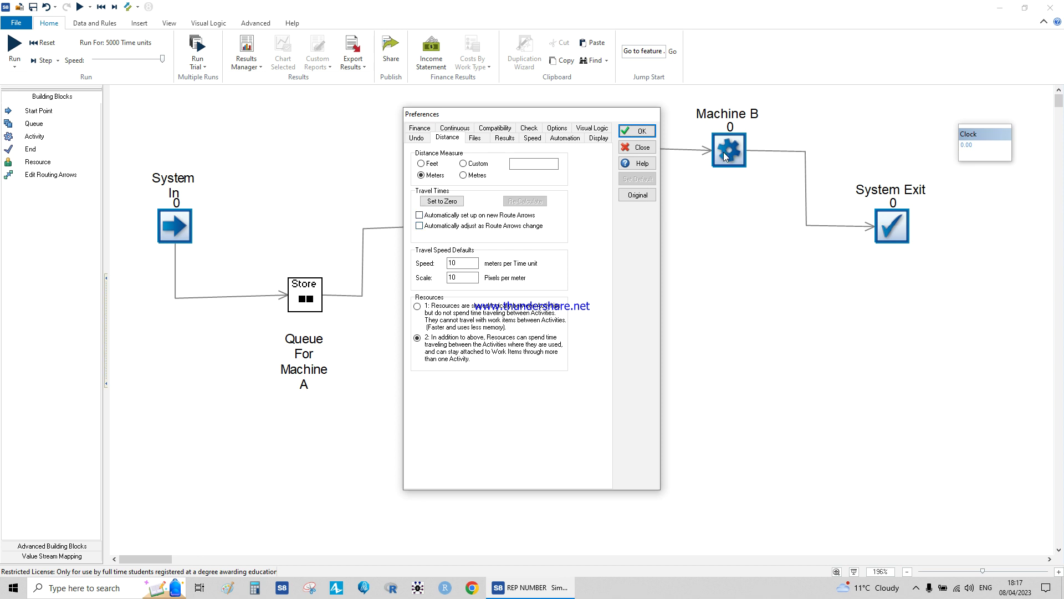
pyautogui.click(632, 131)
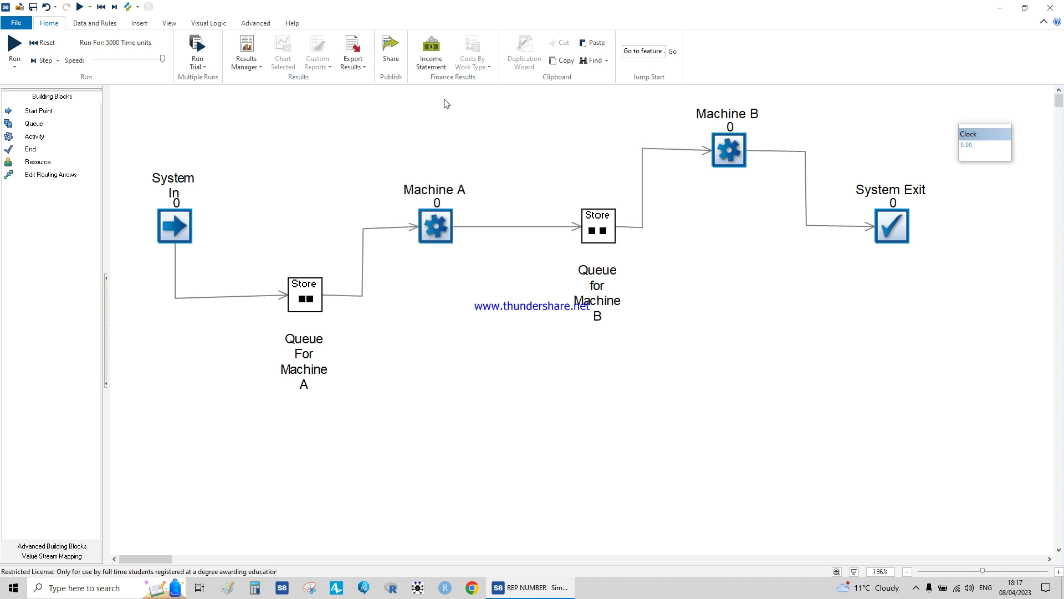
# - Open the Travel Time Matrix from Data and Rules, move it aside, and widen its columns
pyautogui.click(113, 27)
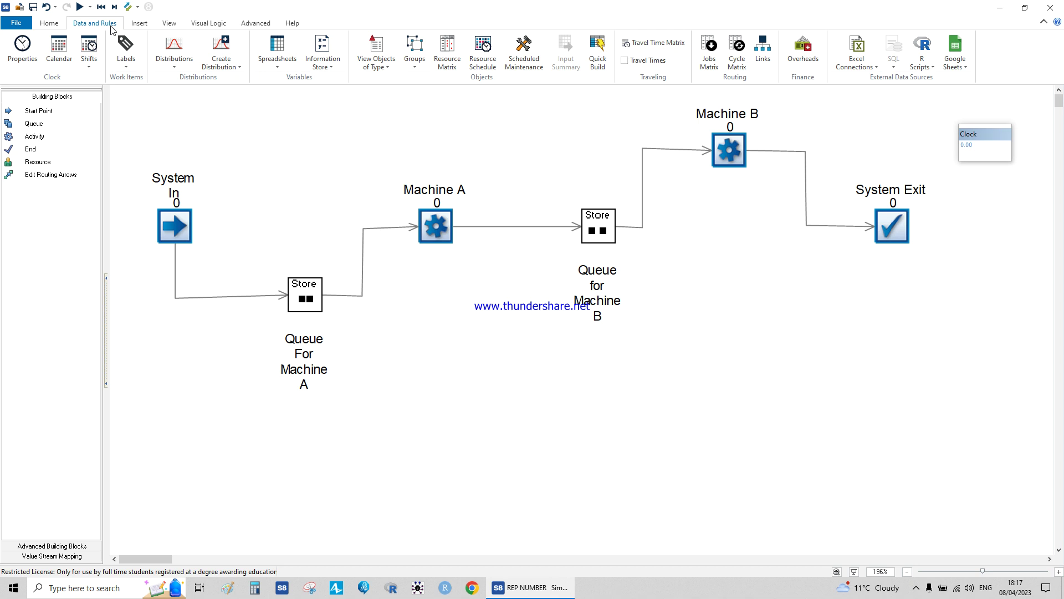
pyautogui.click(667, 48)
pyautogui.moveTo(402, 101); pyautogui.dragTo(929, 269)
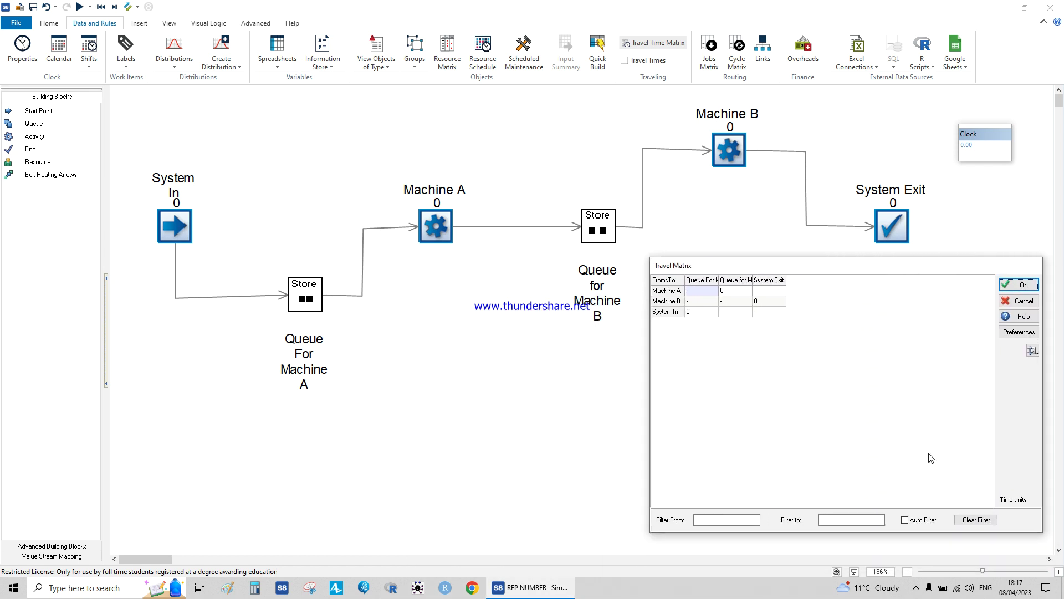
pyautogui.click(905, 520)
pyautogui.moveTo(719, 280); pyautogui.dragTo(760, 280)
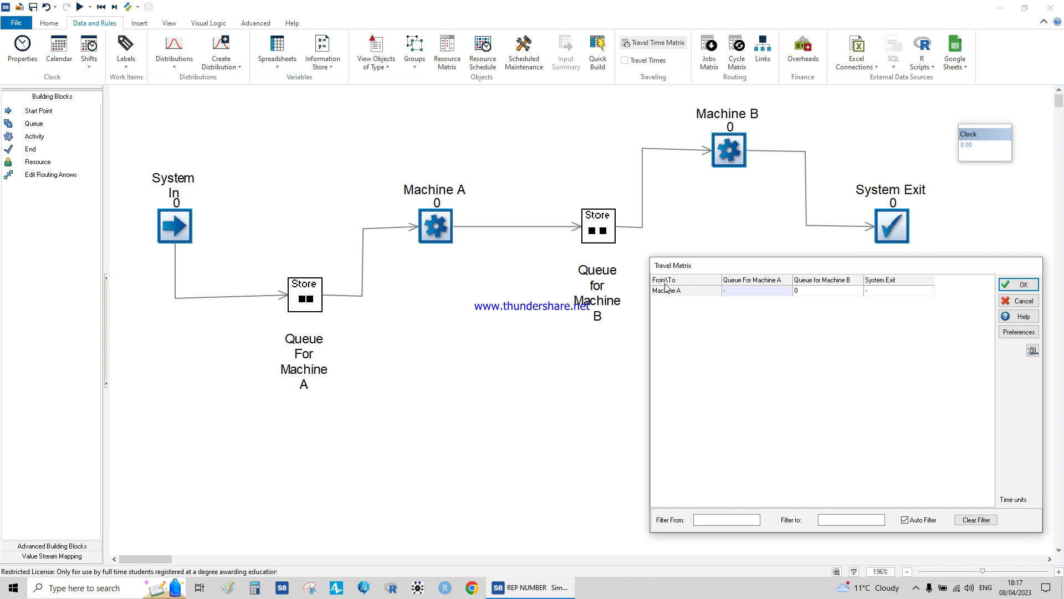
pyautogui.press('space')
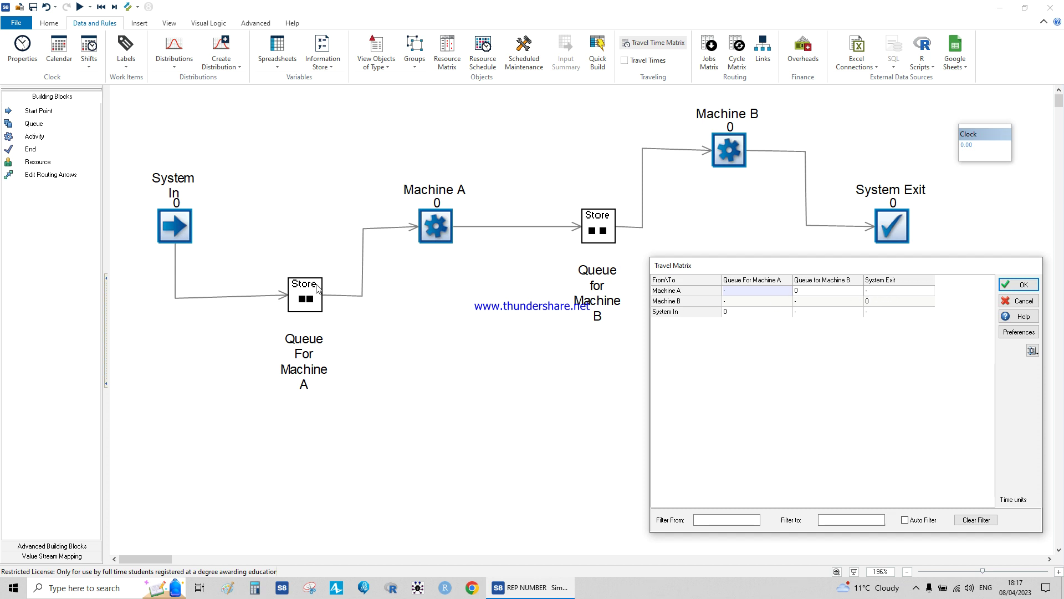
pyautogui.click(742, 314)
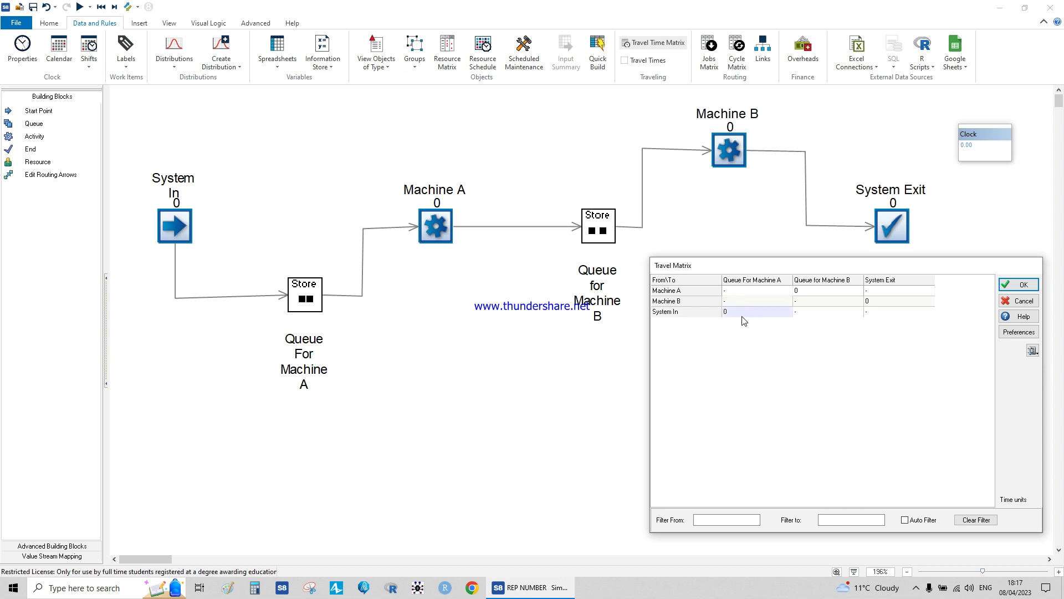
# - Enter travel times 50, 500 and 1000 for the System In, Machine A and Machine B routes
pyautogui.write('5')
pyautogui.click(816, 296)
pyautogui.write('5')
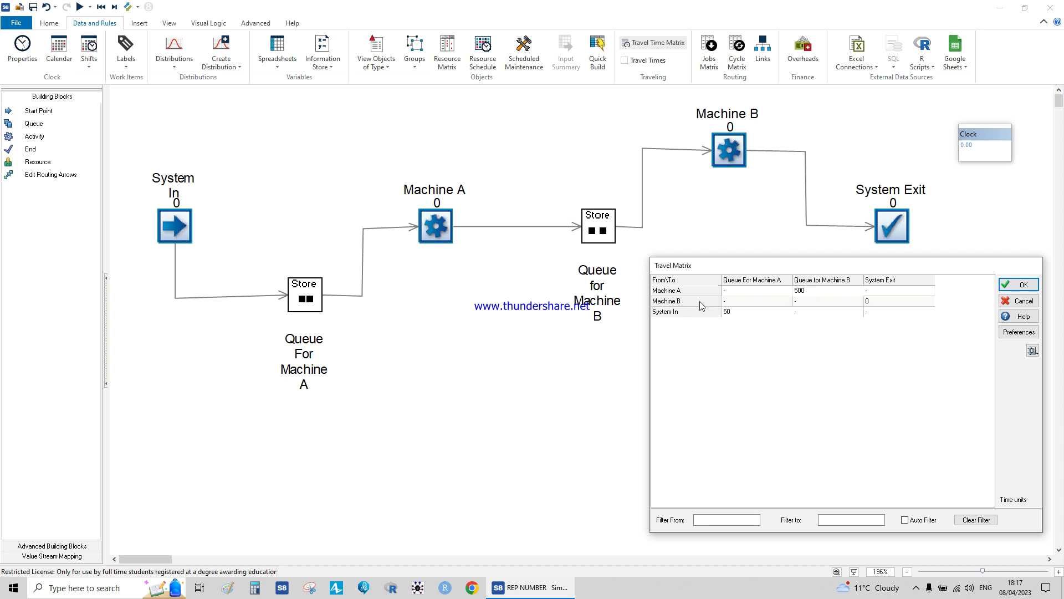
pyautogui.click(881, 302)
pyautogui.write('1000')
pyautogui.click(665, 294)
pyautogui.click(671, 304)
pyautogui.click(677, 315)
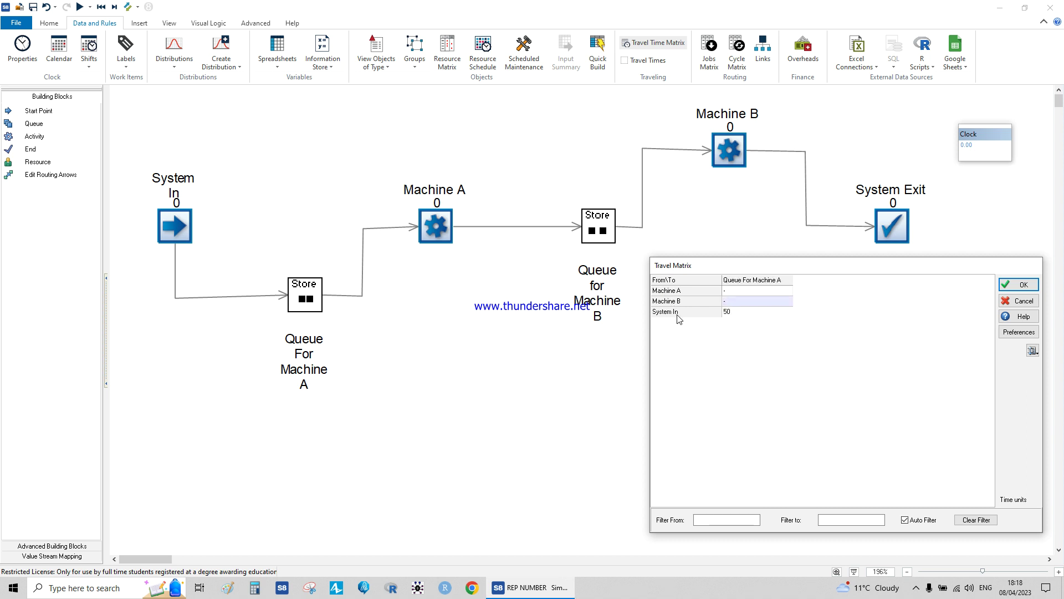
pyautogui.click(668, 282)
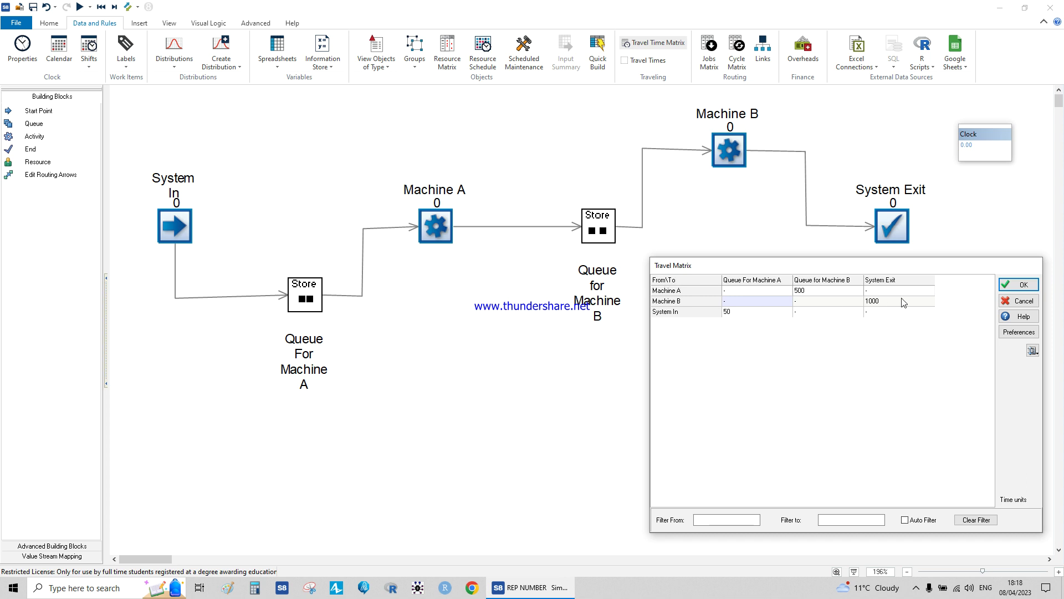
# - Close the matrix, shift System Exit left, then reopen the matrix and its distance preferences
pyautogui.click(1004, 287)
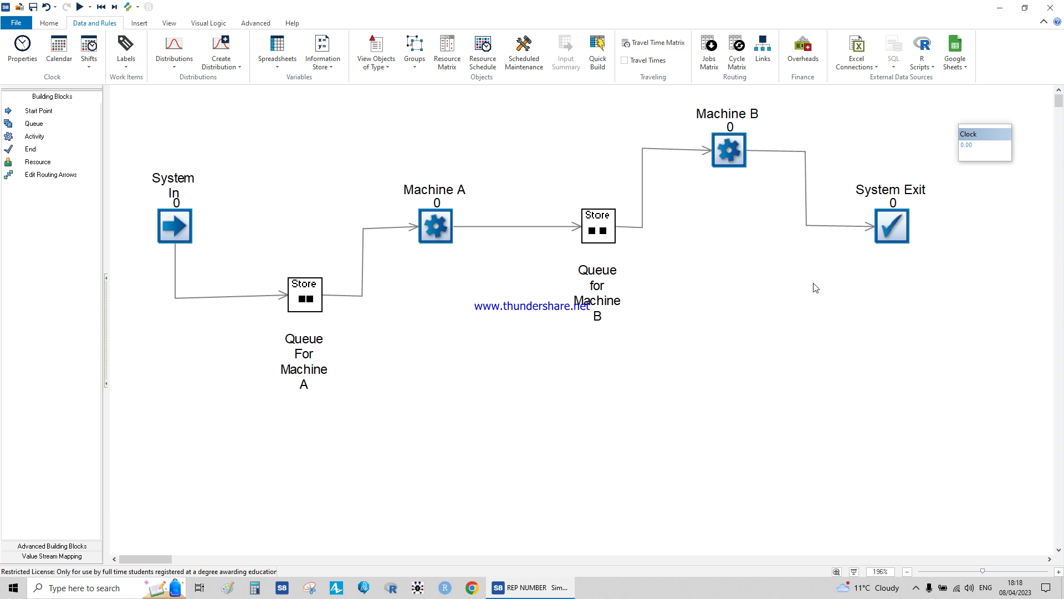
pyautogui.moveTo(900, 224); pyautogui.dragTo(851, 228)
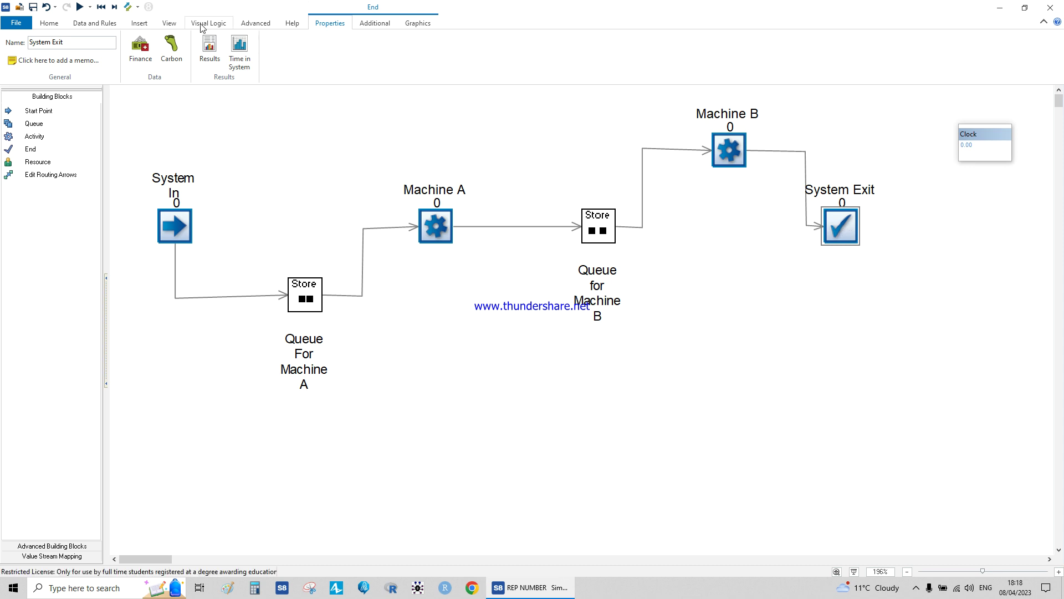
pyautogui.click(105, 25)
pyautogui.click(659, 43)
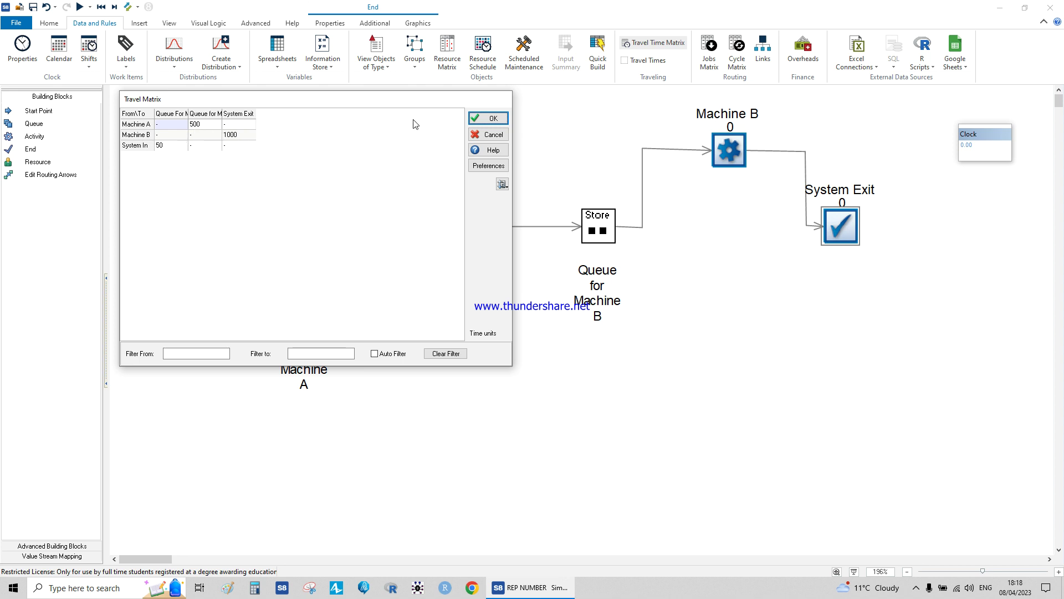
pyautogui.click(489, 119)
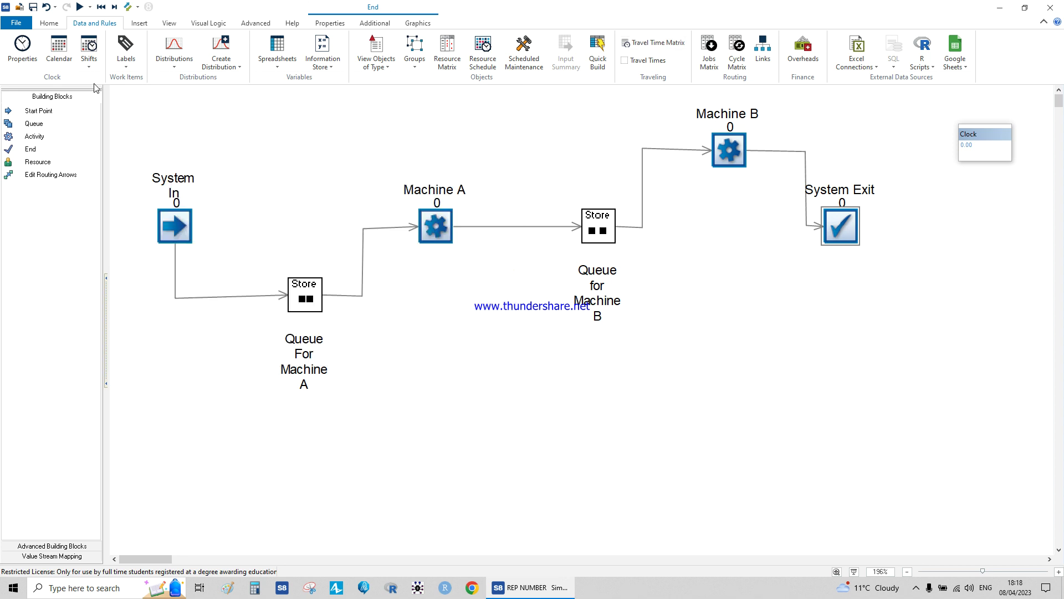
pyautogui.click(647, 48)
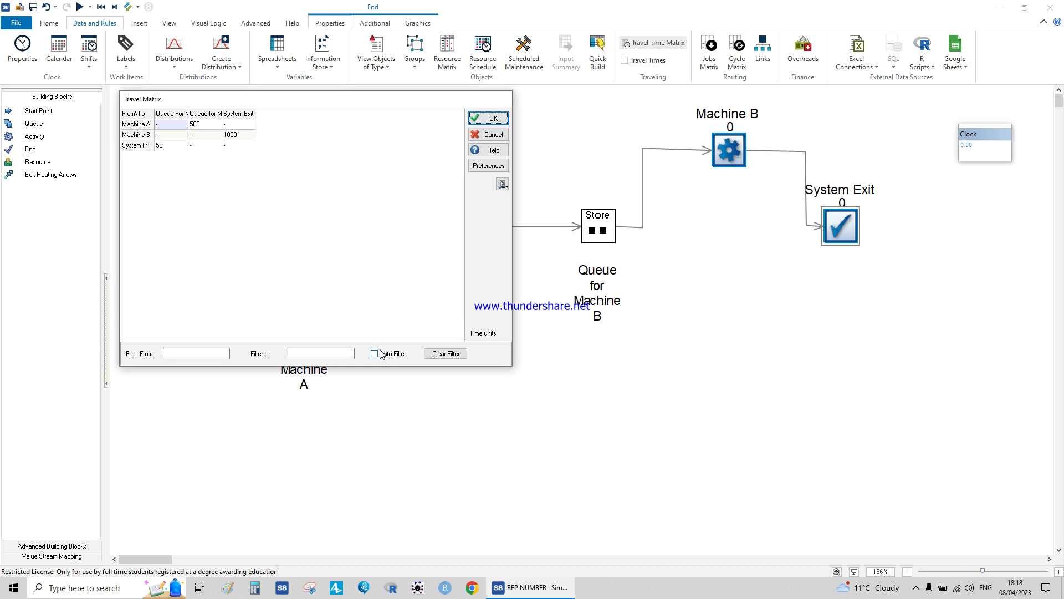
pyautogui.click(489, 166)
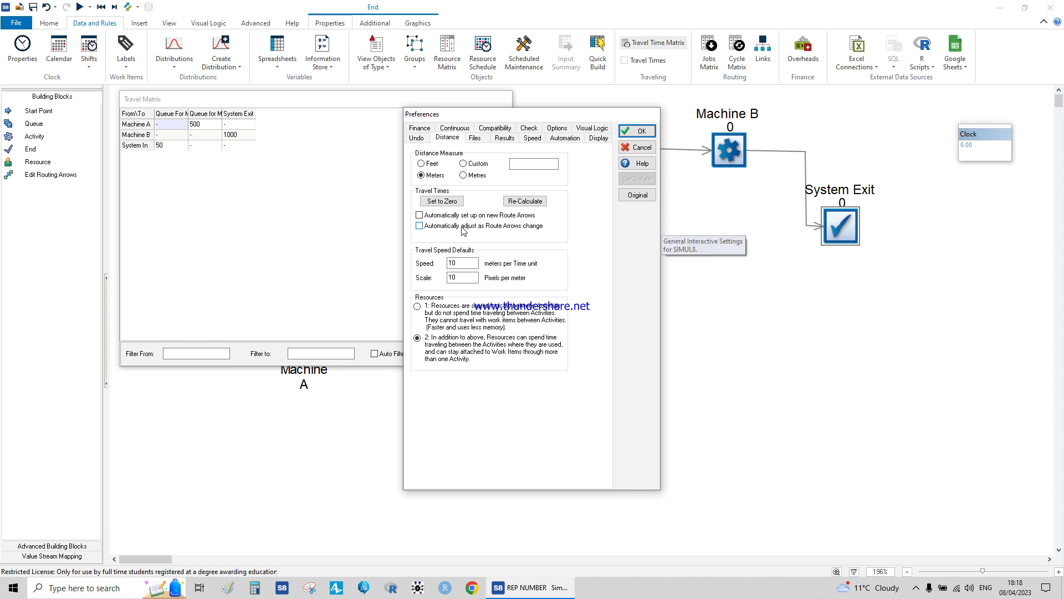
# - Move System Exit back right and toggle automatic travel-time updating for route arrows in Preferences
pyautogui.click(634, 132)
pyautogui.click(489, 118)
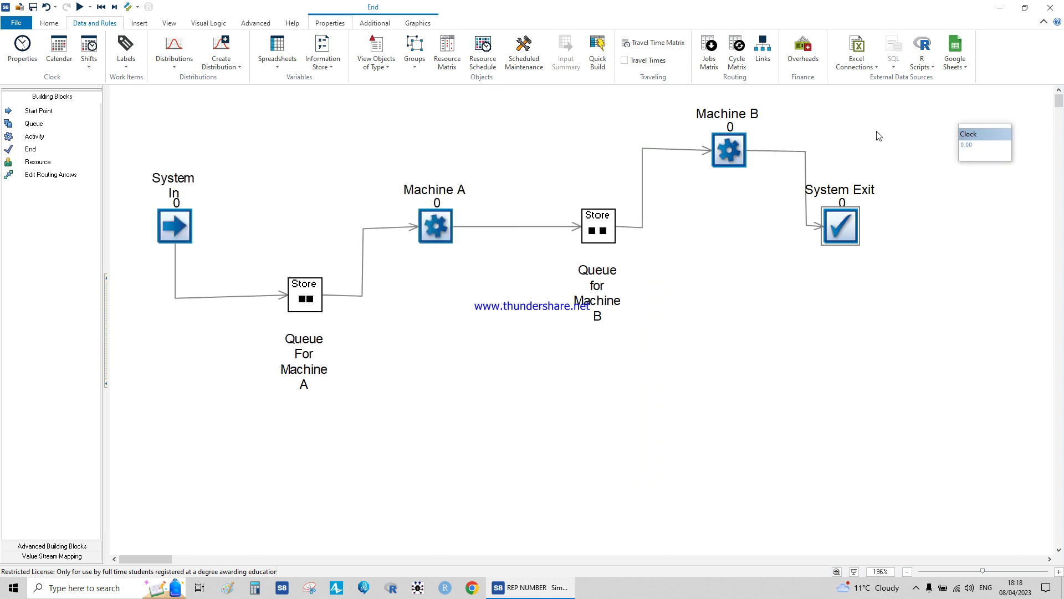
pyautogui.moveTo(843, 227); pyautogui.dragTo(909, 231)
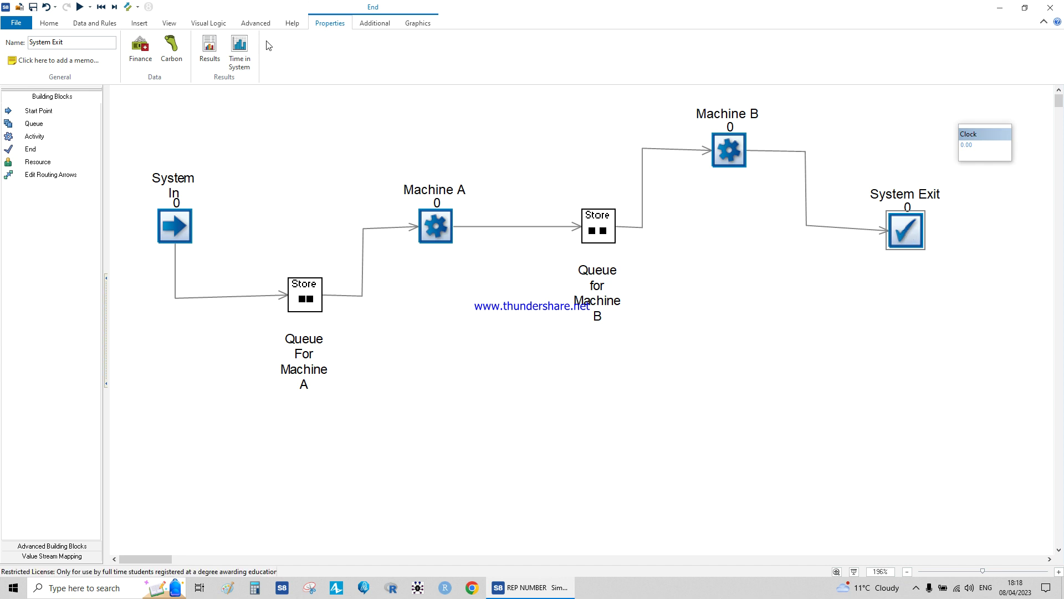
pyautogui.click(95, 23)
pyautogui.click(655, 43)
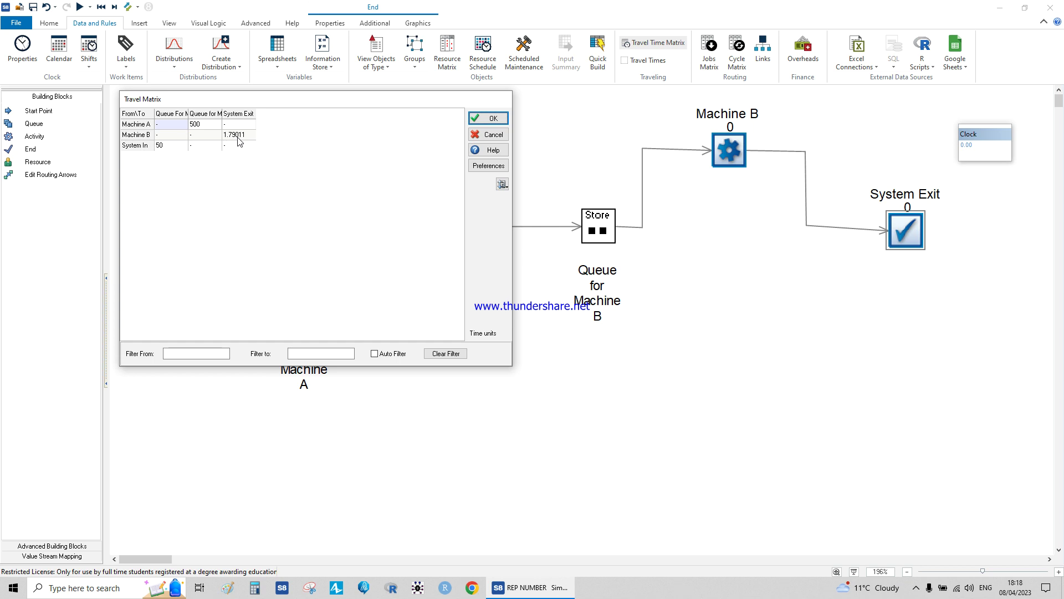
pyautogui.click(488, 165)
pyautogui.click(420, 226)
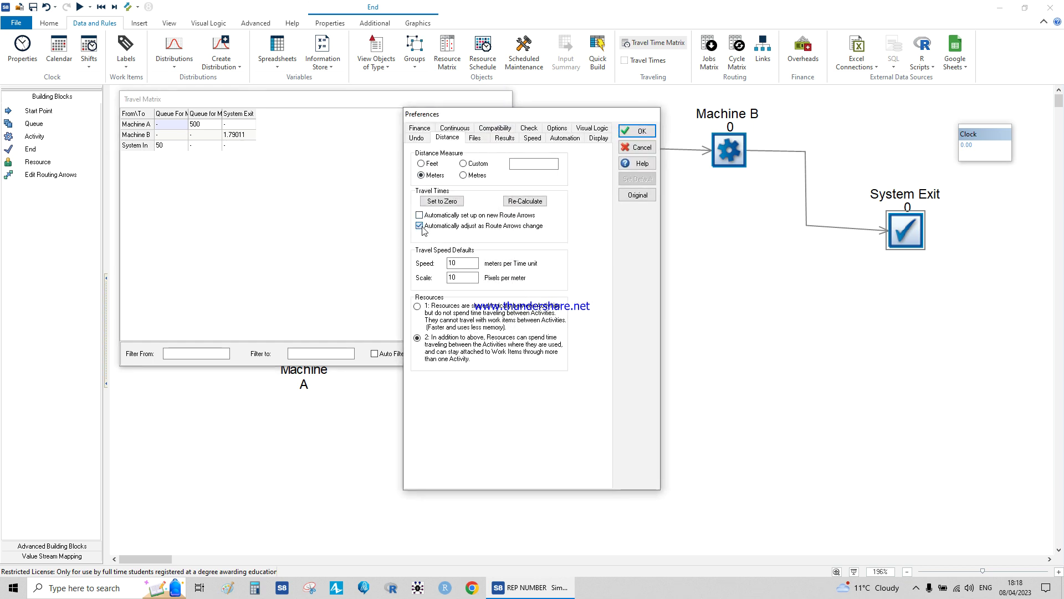
pyautogui.click(642, 133)
# - Enter 1000 for Machine B to System Exit, close the matrix, and nudge System Exit up-left
pyautogui.click(364, 138)
pyautogui.write('1')
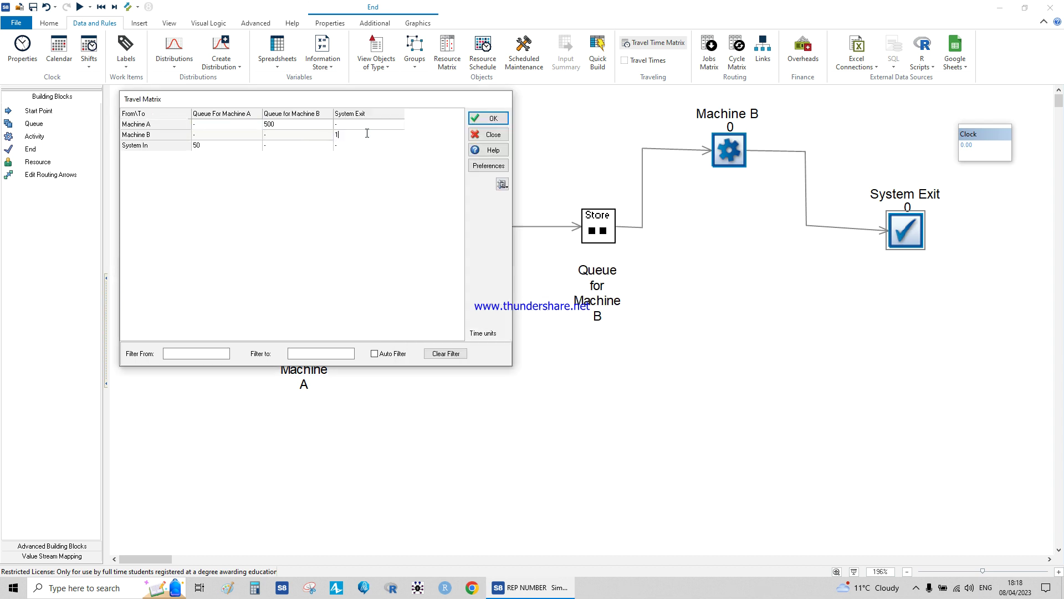
pyautogui.write('000')
pyautogui.click(501, 121)
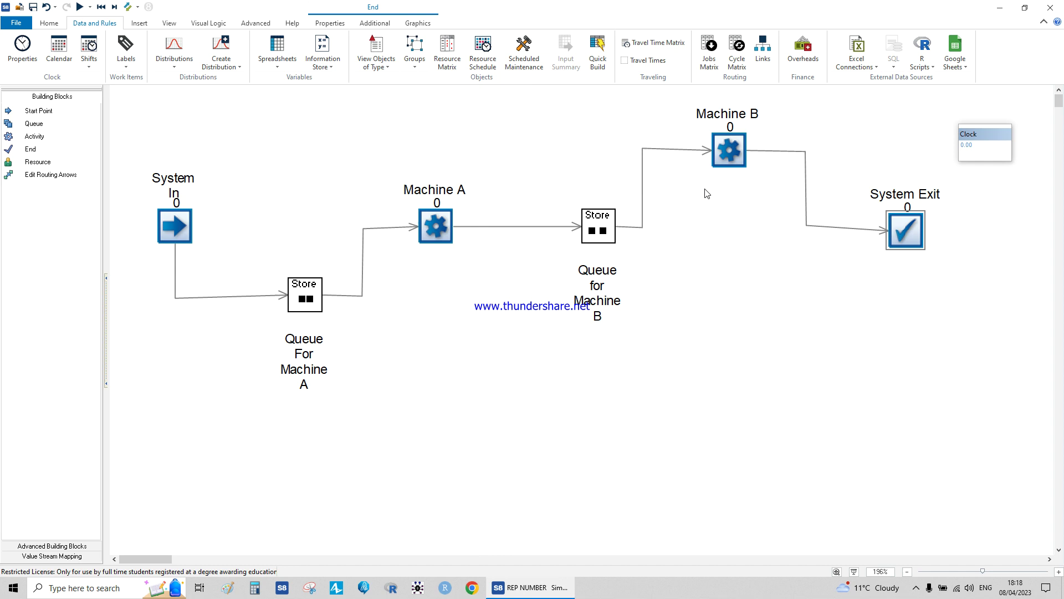
pyautogui.click(894, 224)
pyautogui.moveTo(894, 224); pyautogui.dragTo(879, 226)
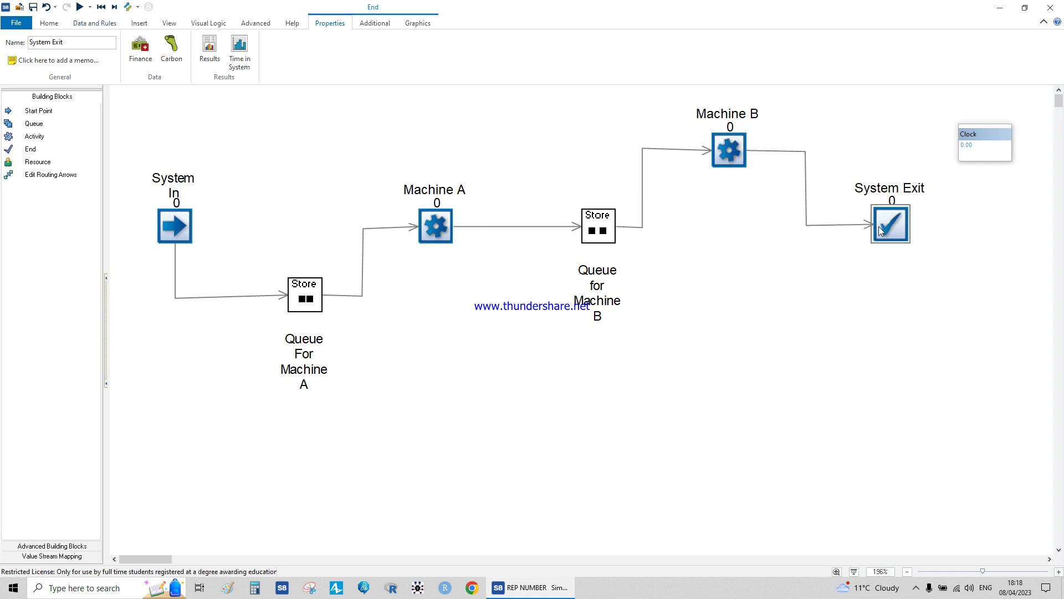
pyautogui.click(870, 264)
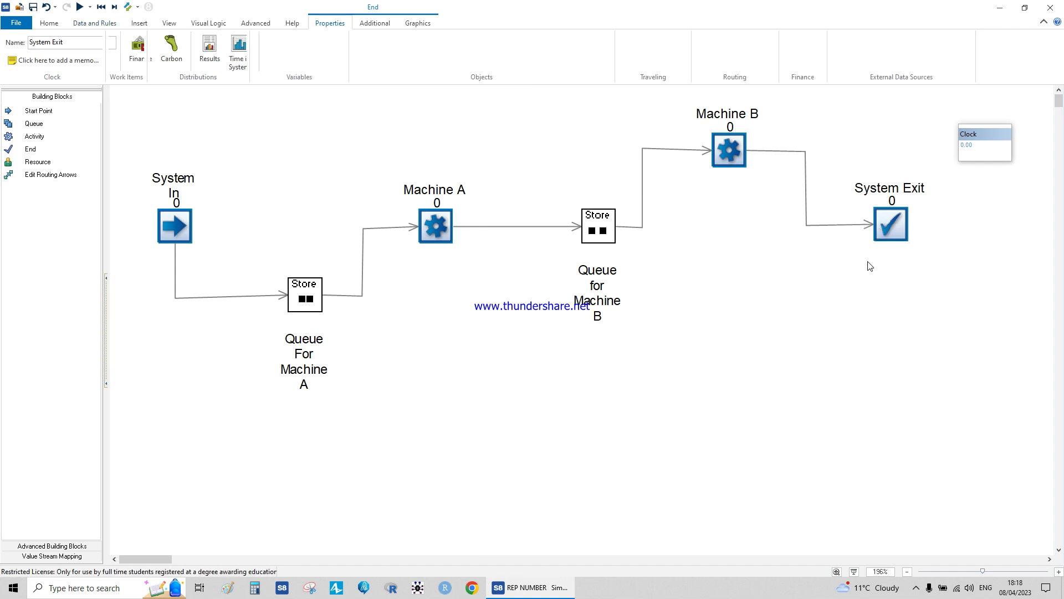
# - Add a text box below the model reading 'Travel matrix between different nodes of the system'
pyautogui.click(921, 589)
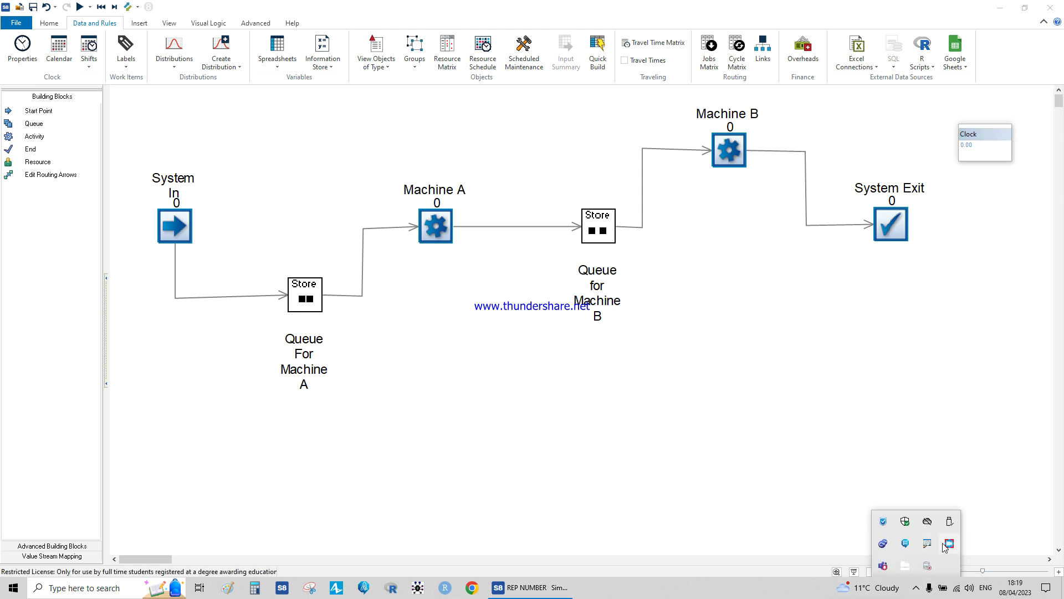
pyautogui.click(915, 431)
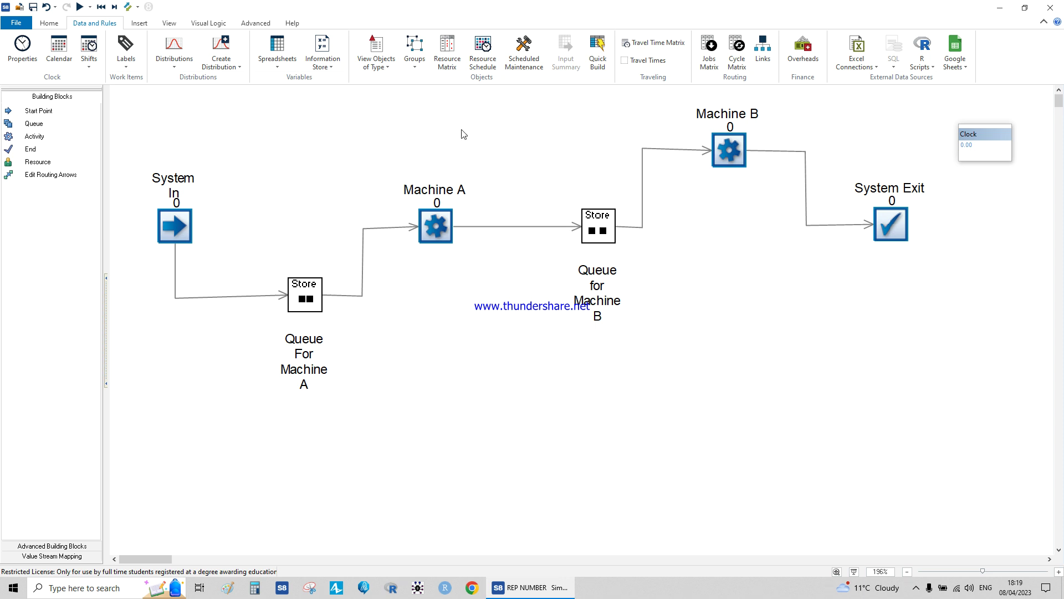
pyautogui.click(140, 24)
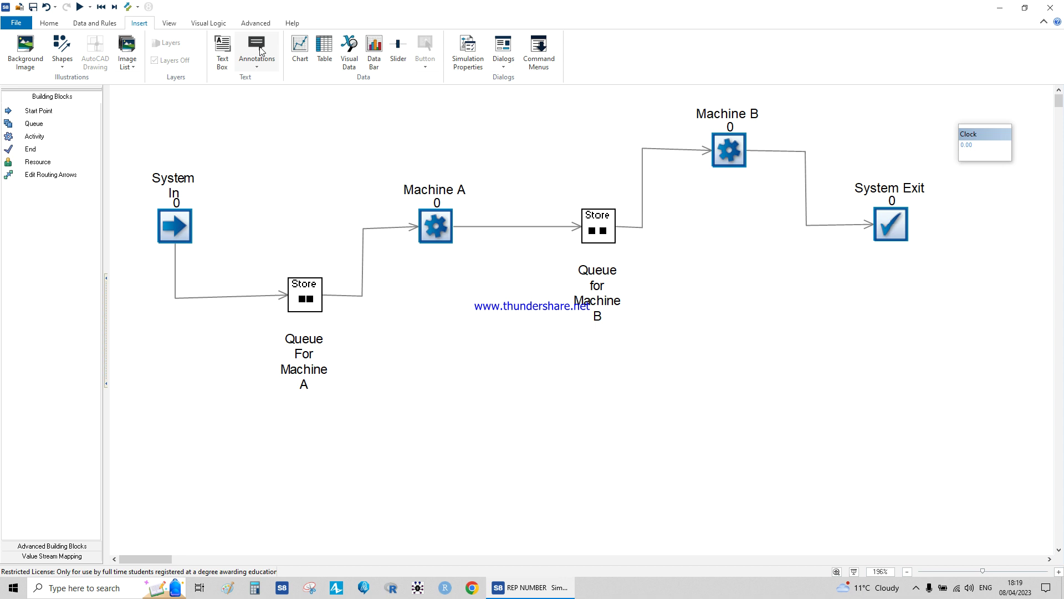
pyautogui.click(221, 52)
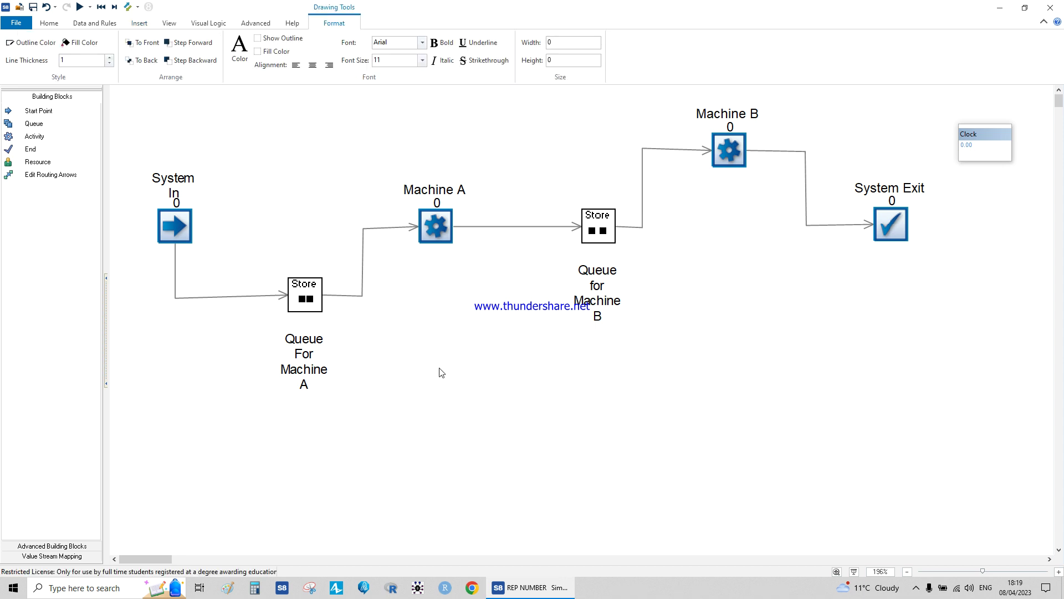
pyautogui.moveTo(417, 366); pyautogui.dragTo(620, 446)
pyautogui.click(516, 400)
pyautogui.write('Travel matrix between different nodes of the system')
# - Make the label text 18 pt and blue, enlarge the box, and shift it slightly up-left
pyautogui.moveTo(468, 390); pyautogui.dragTo(418, 357)
pyautogui.click(394, 61)
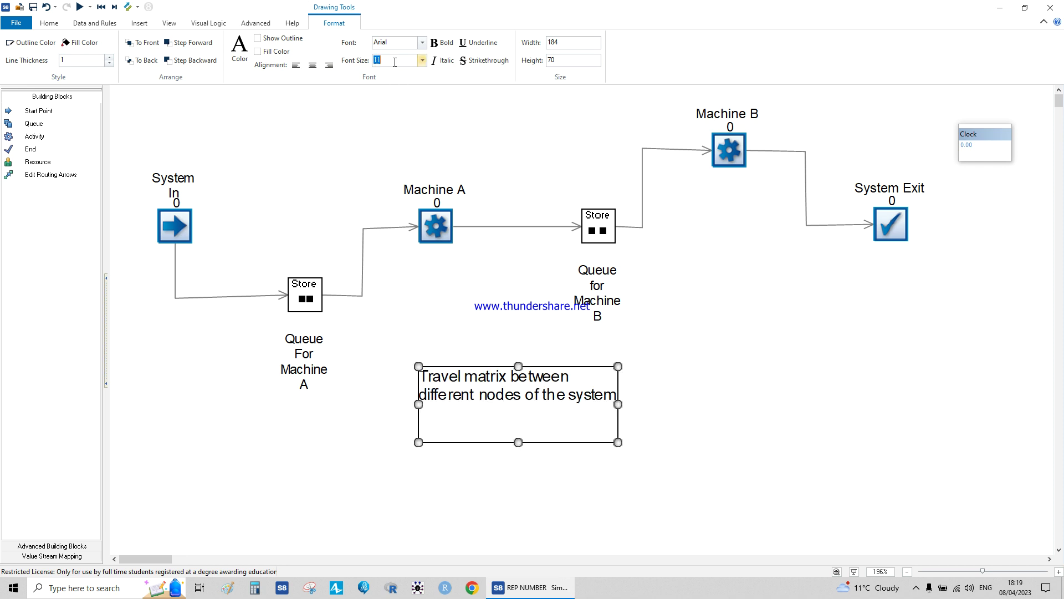
pyautogui.click(422, 59)
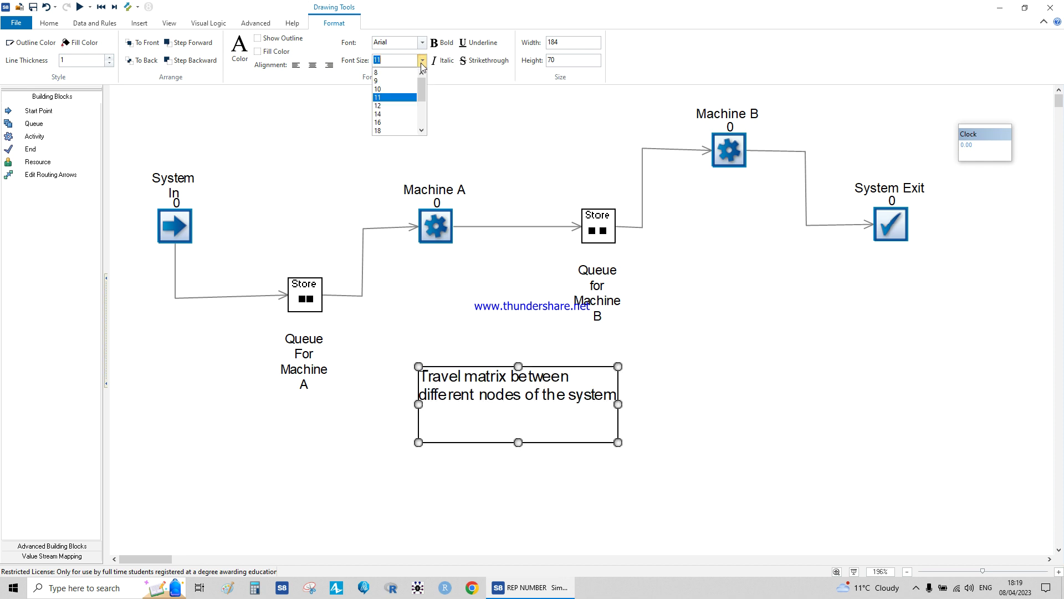
pyautogui.click(393, 129)
pyautogui.moveTo(619, 442); pyautogui.dragTo(918, 526)
pyautogui.click(239, 56)
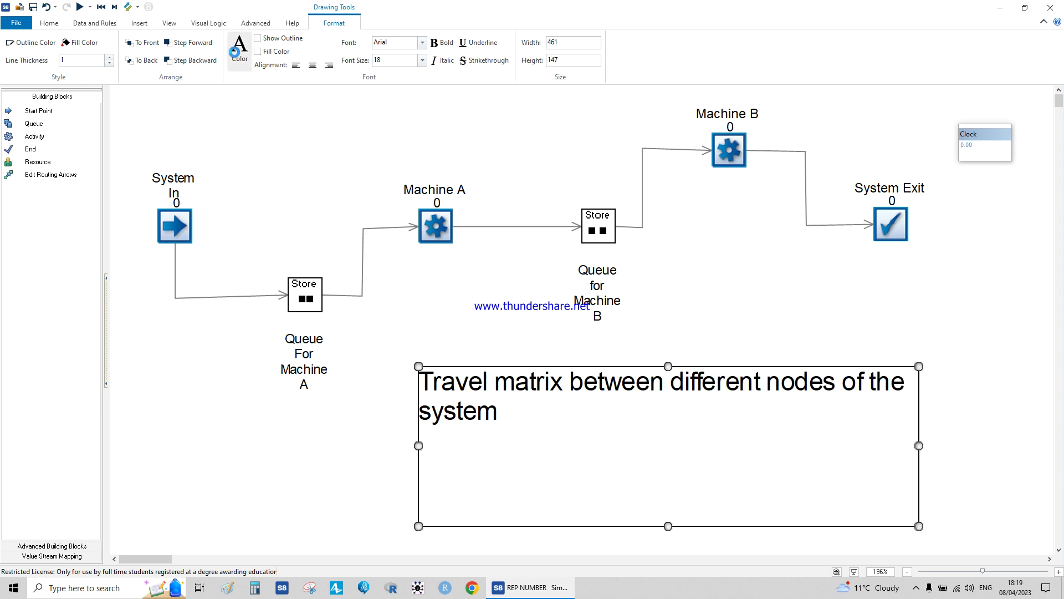
pyautogui.click(490, 185)
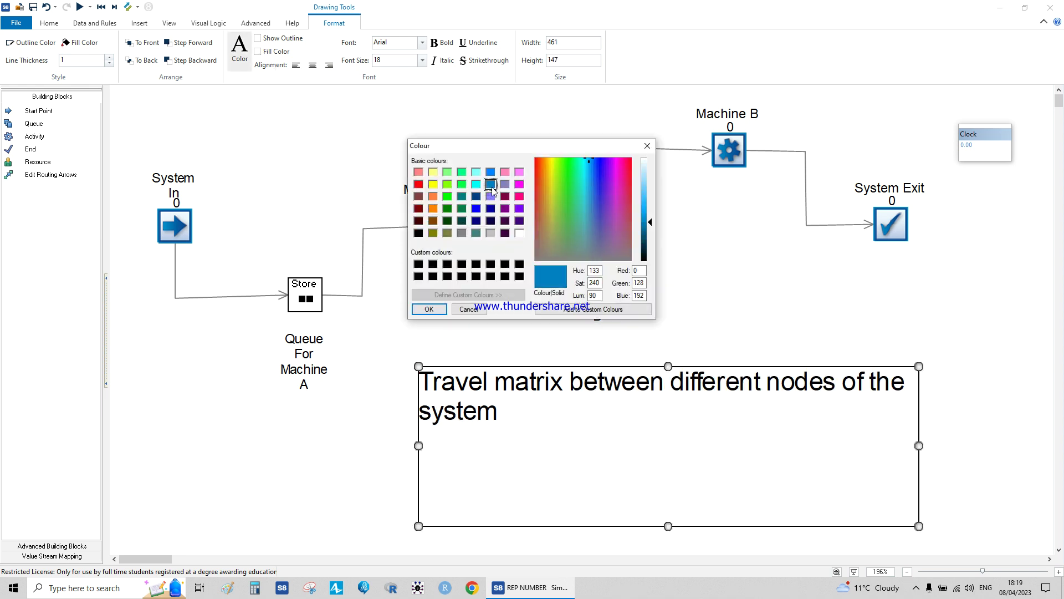
pyautogui.click(442, 311)
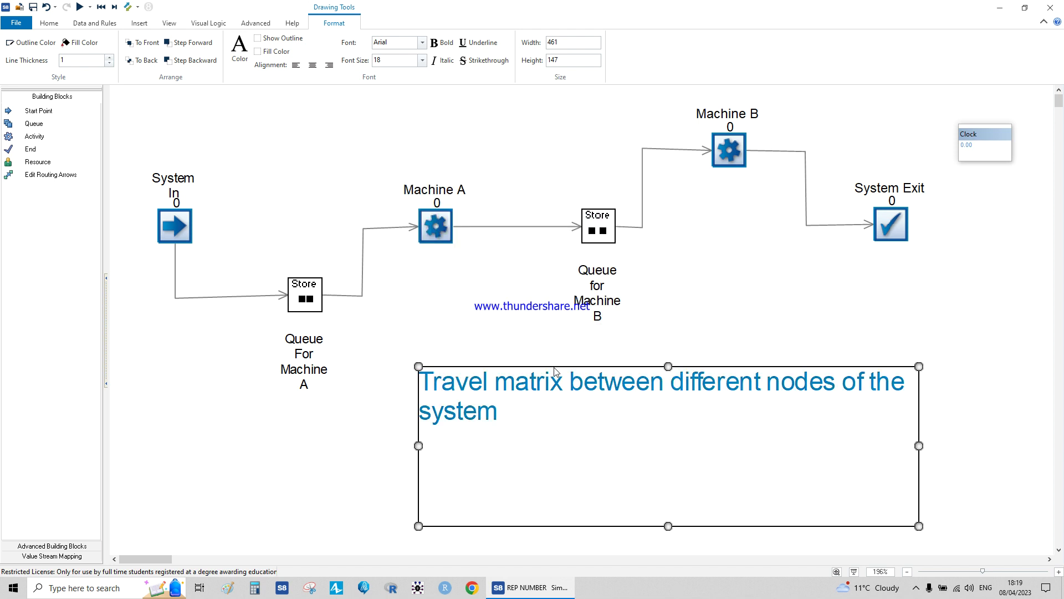
pyautogui.moveTo(554, 371); pyautogui.dragTo(537, 355)
pyautogui.click(516, 339)
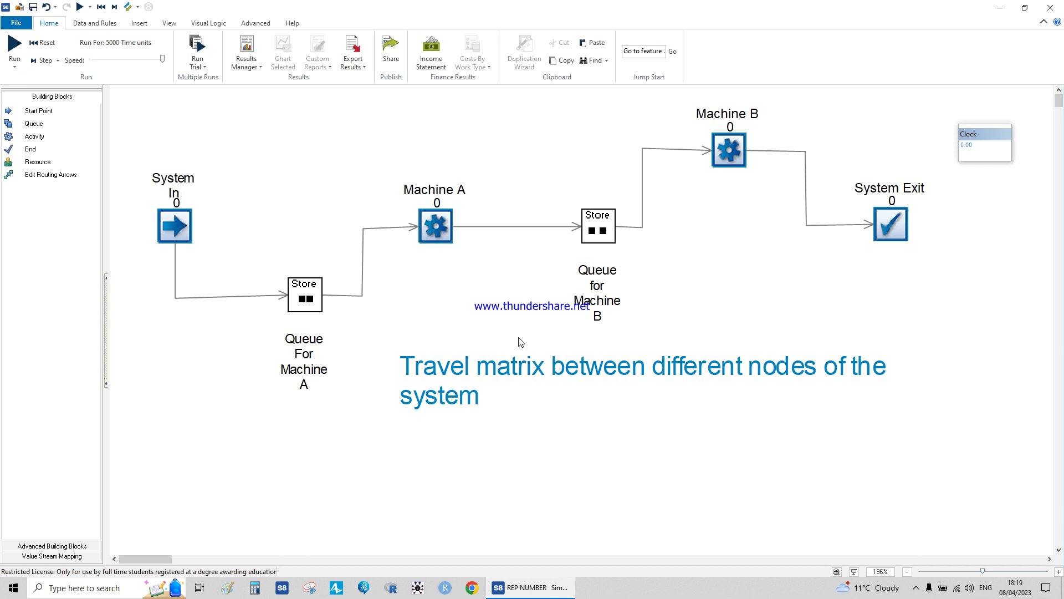
# - Draw a rounded box shape around the blue label
pyautogui.click(515, 376)
pyautogui.click(346, 432)
pyautogui.click(152, 24)
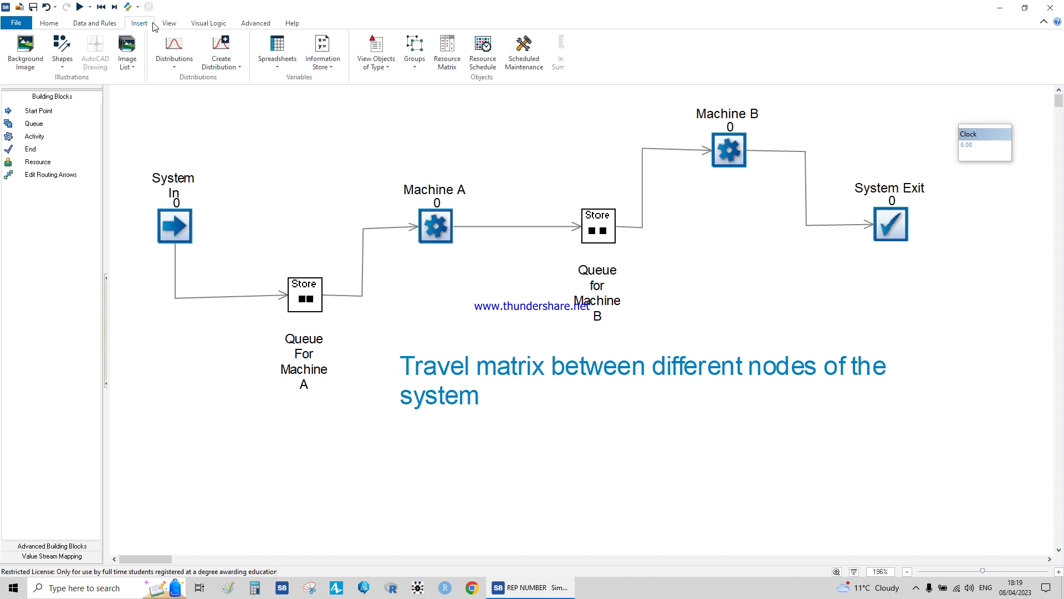
pyautogui.click(63, 61)
pyautogui.click(78, 104)
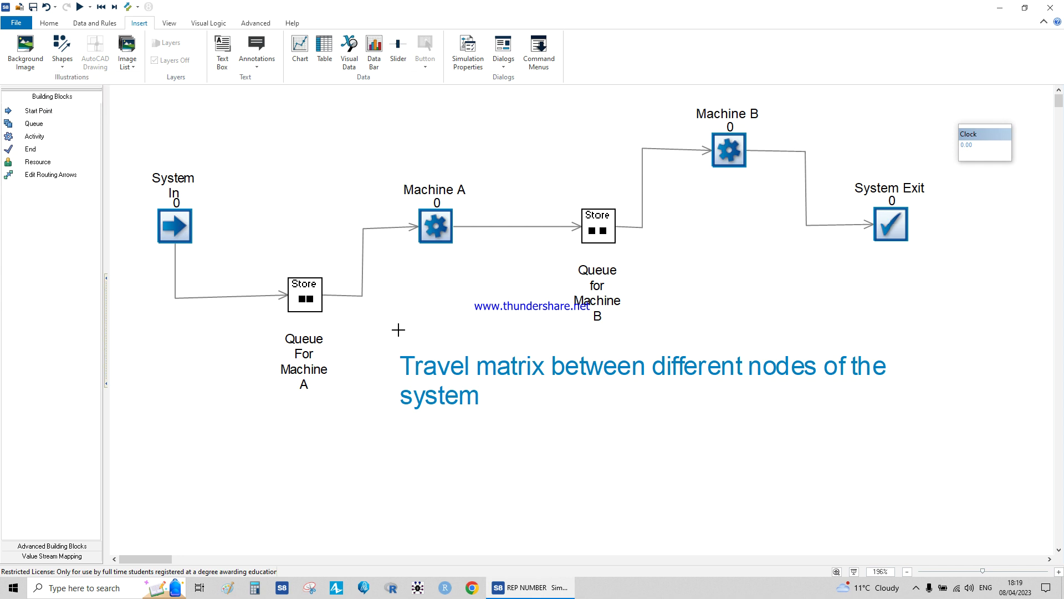
pyautogui.moveTo(396, 337)
pyautogui.mouseDown()
pyautogui.moveTo(697, 480)
pyautogui.moveTo(913, 472)
pyautogui.mouseUp()
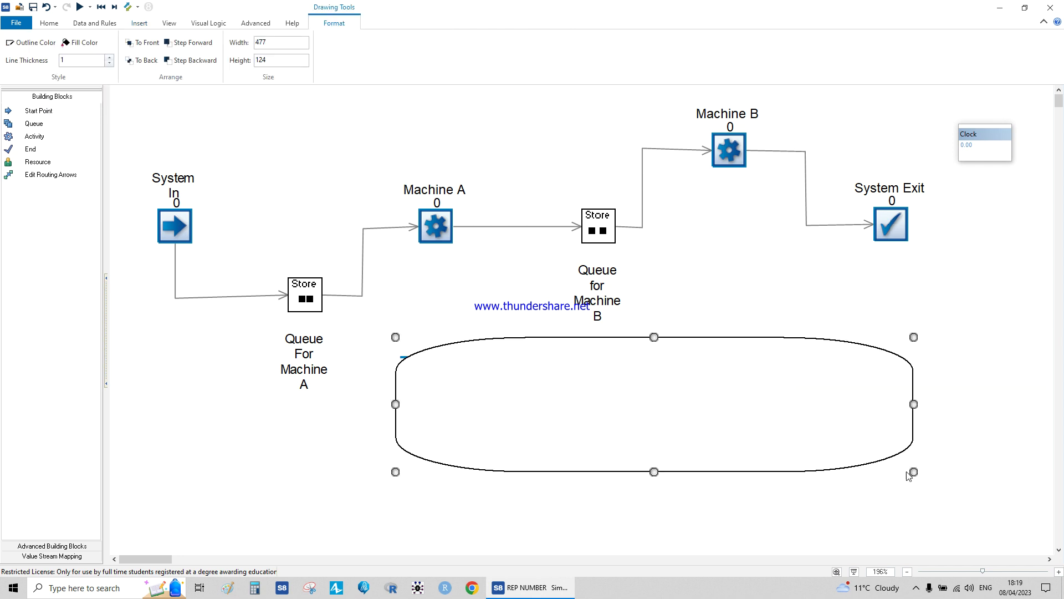
# - Send the rounded box behind the label and widen it on both sides
pyautogui.rightClick(615, 342)
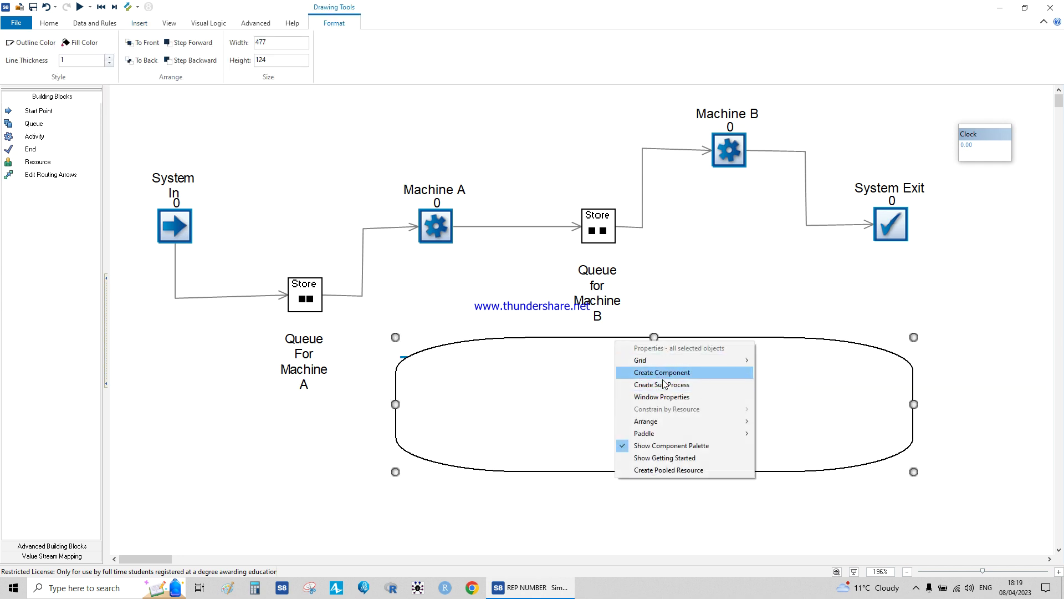
pyautogui.rightClick(888, 473)
pyautogui.rightClick(886, 472)
pyautogui.moveTo(944, 414)
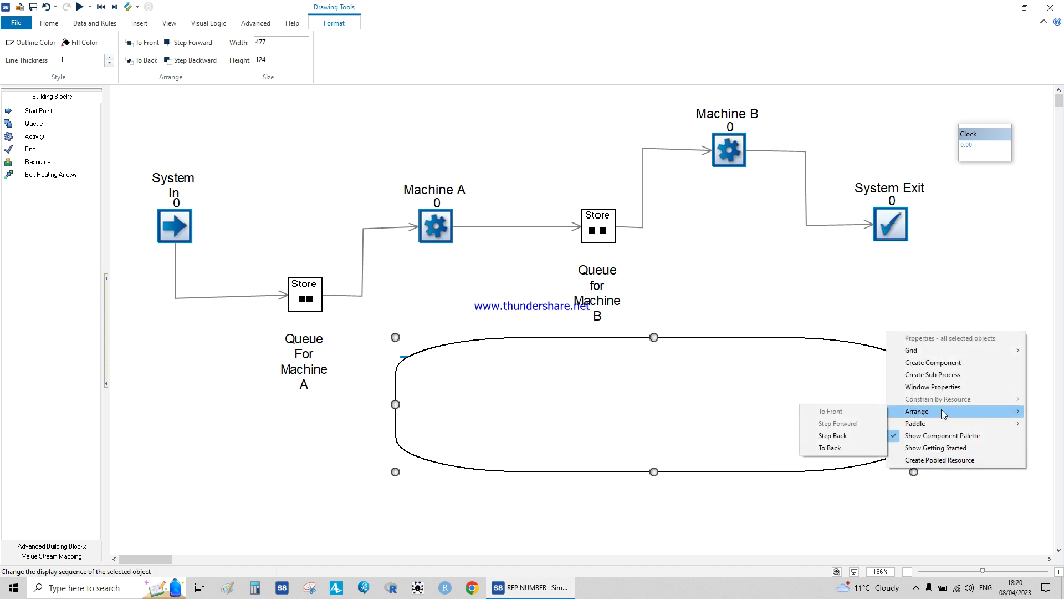
pyautogui.click(862, 448)
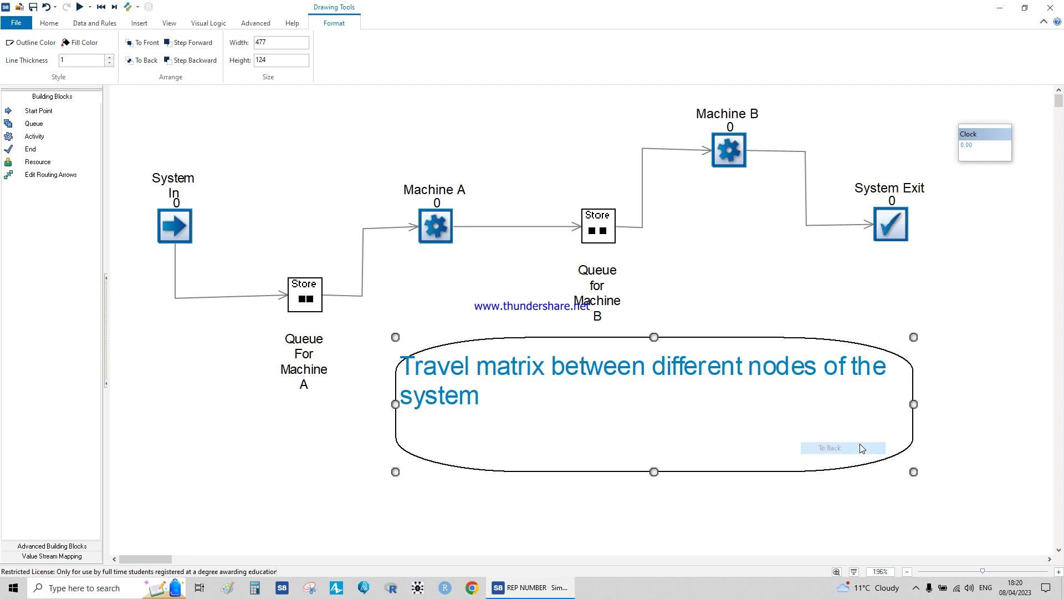
pyautogui.moveTo(920, 407); pyautogui.dragTo(964, 408)
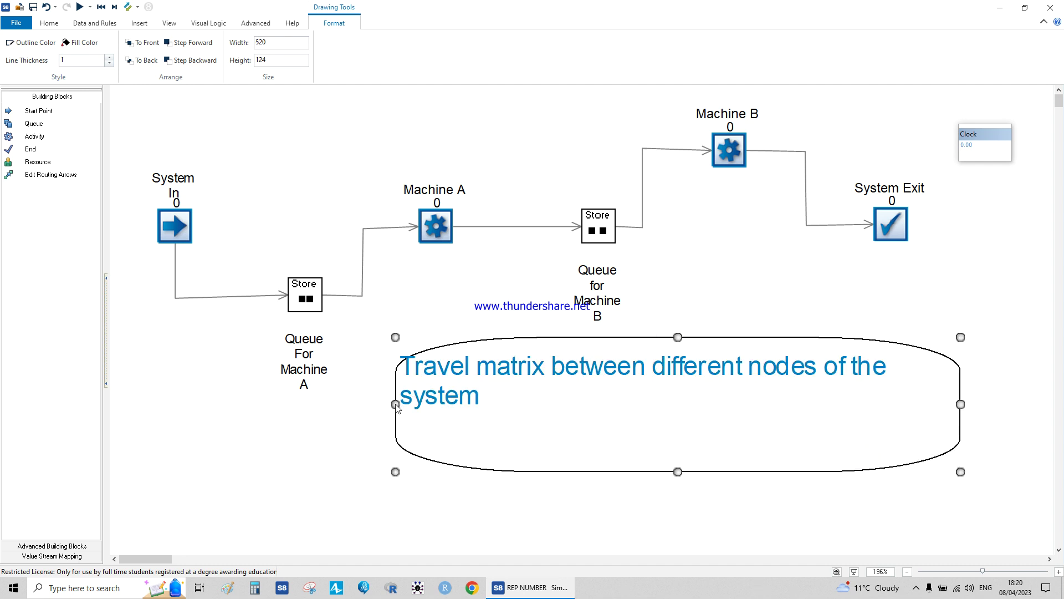
pyautogui.moveTo(394, 404); pyautogui.dragTo(375, 404)
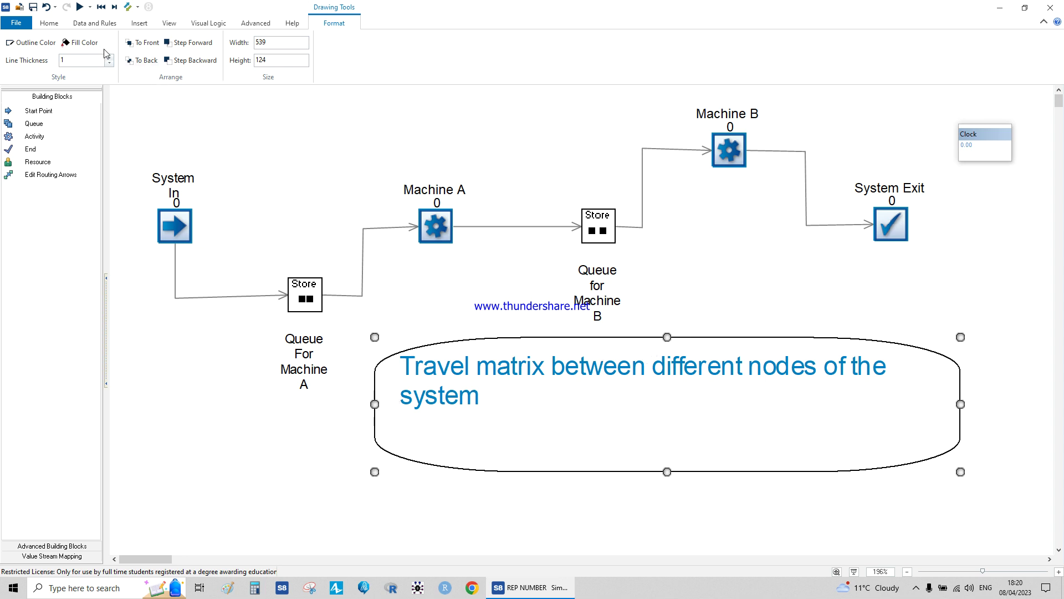
# - Fill the rounded box light green with a thick black outline, then save the model
pyautogui.click(81, 42)
pyautogui.click(447, 172)
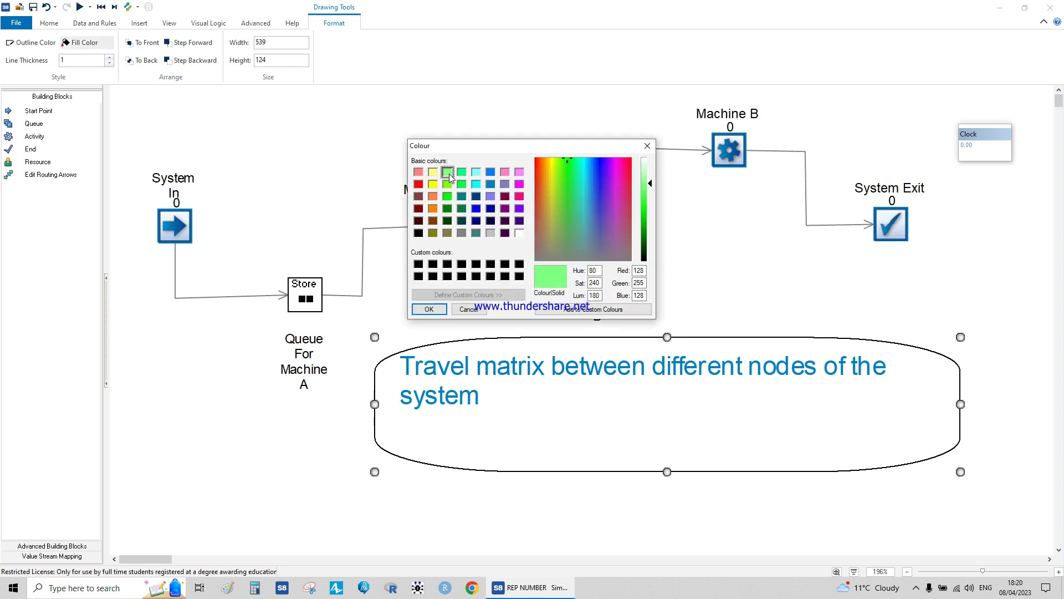
pyautogui.click(430, 309)
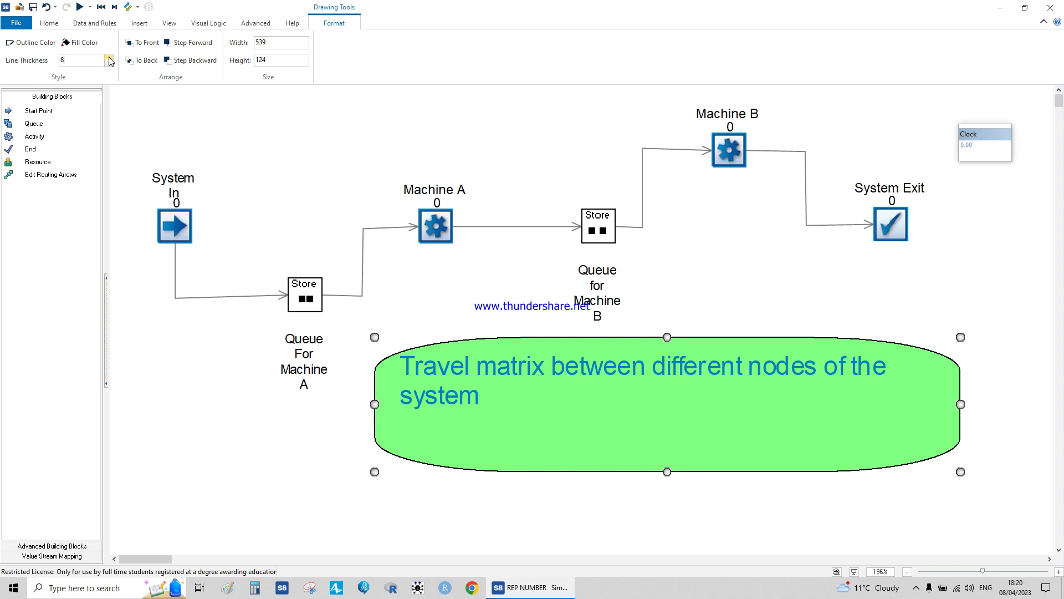
pyautogui.click(185, 385)
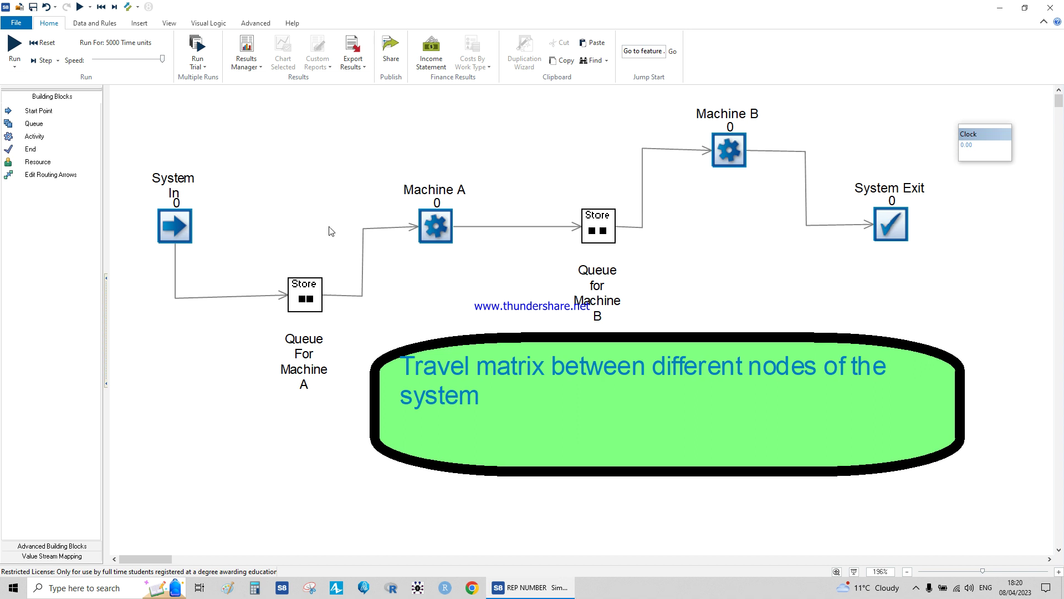
pyautogui.click(33, 8)
pyautogui.click(916, 587)
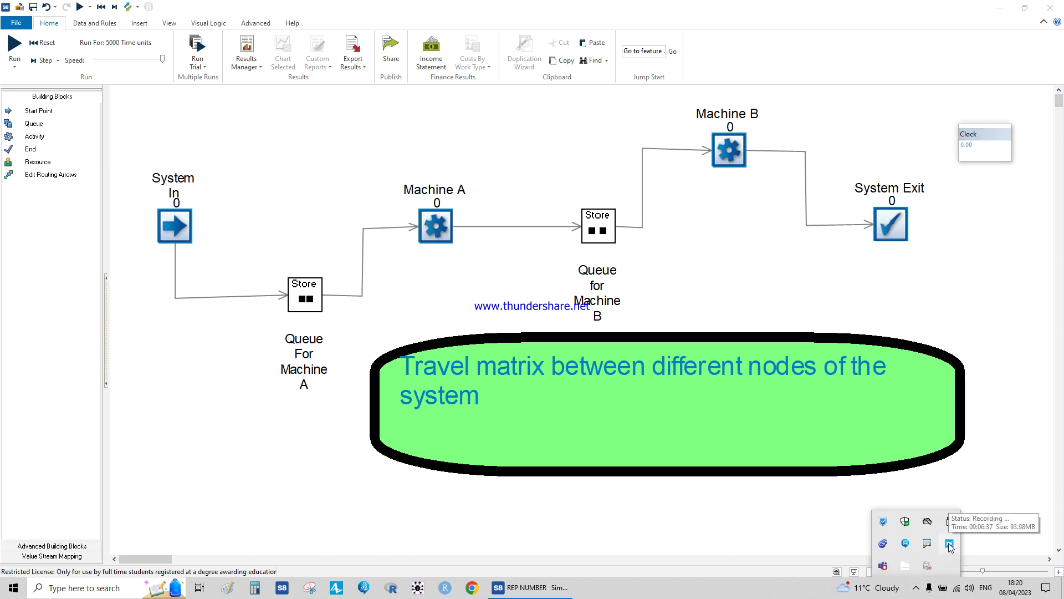
pyautogui.click(1000, 476)
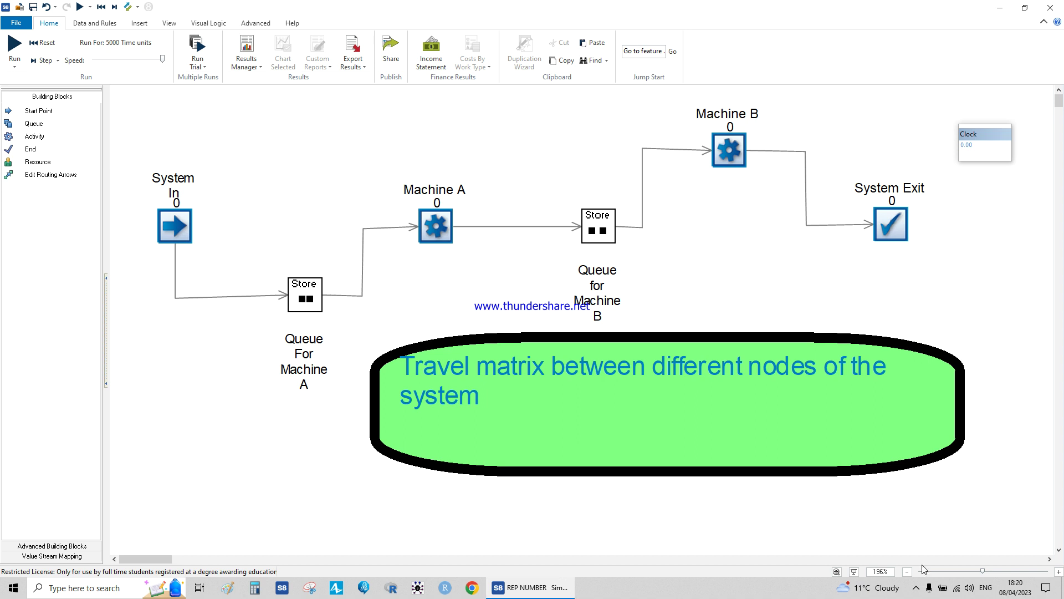